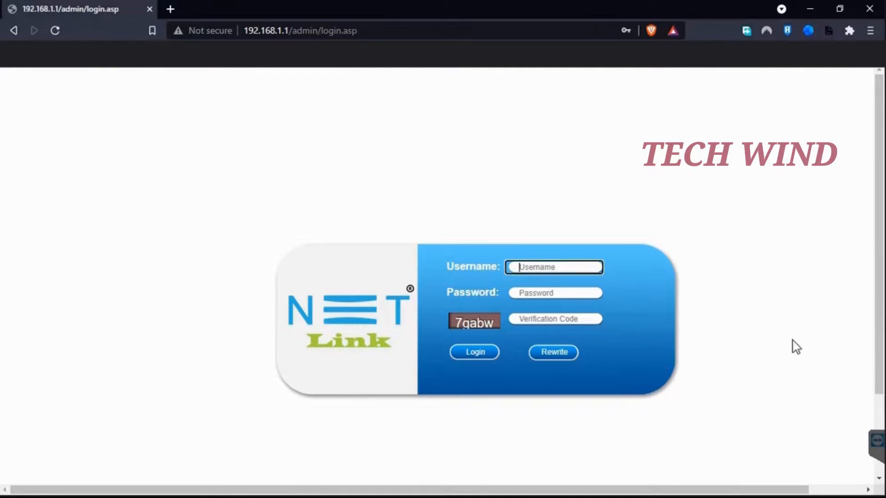
Try to log in to the router as admin with the saved password and the displayed verification code.
click(539, 267)
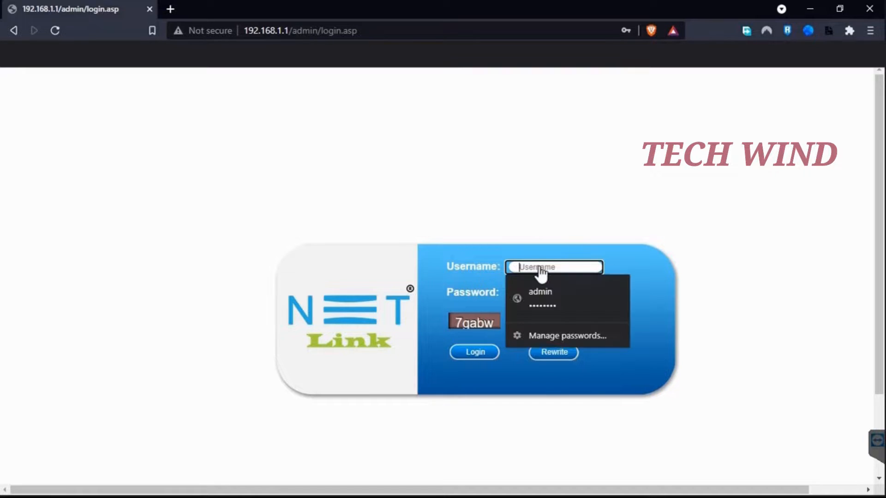
click(556, 297)
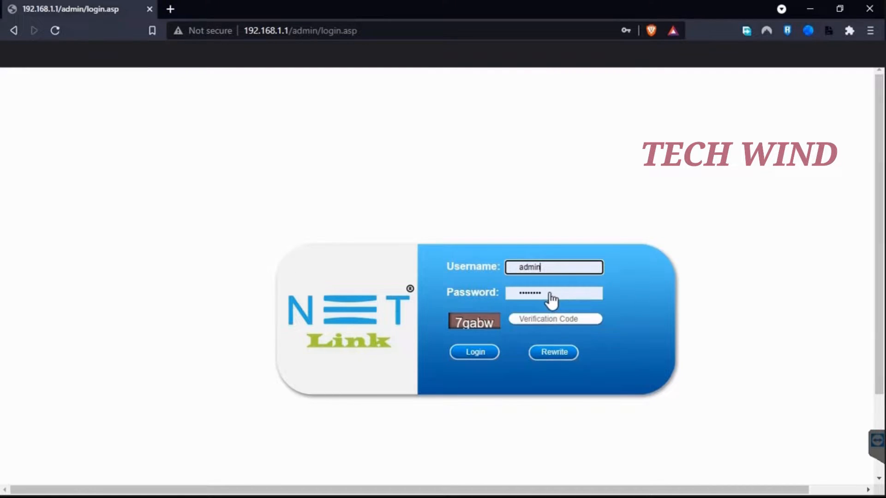
click(535, 325)
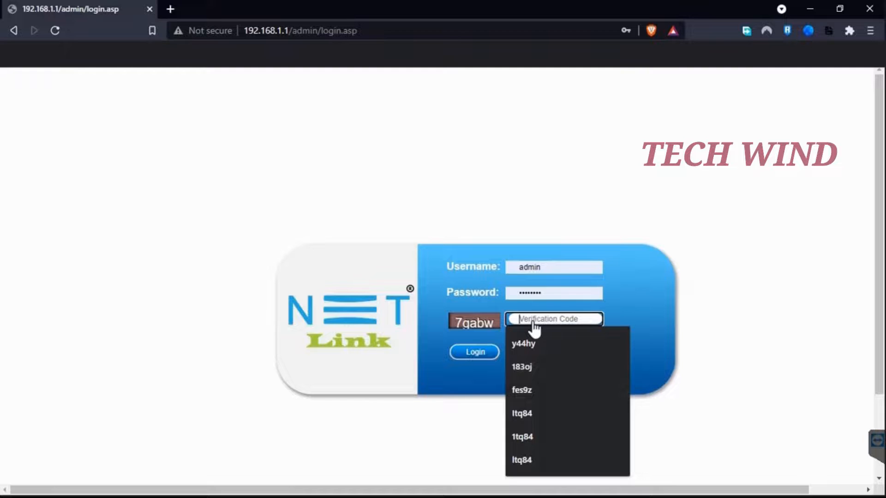
text(7gabw)
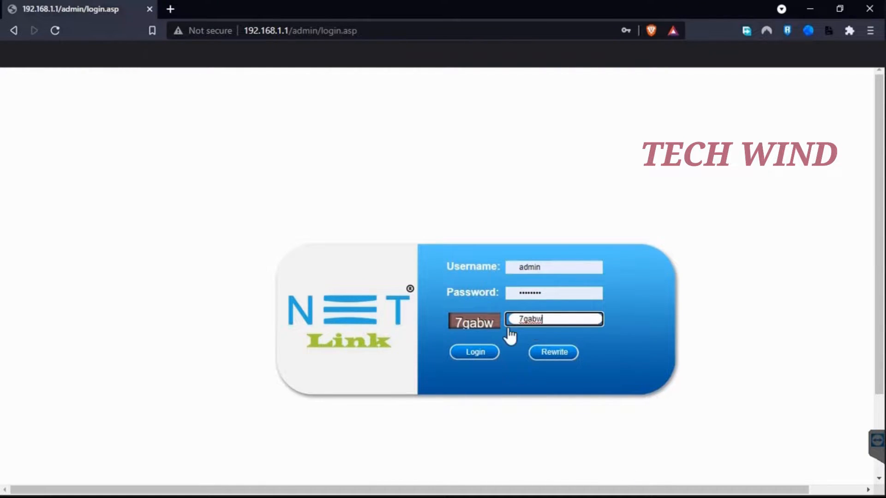
click(454, 351)
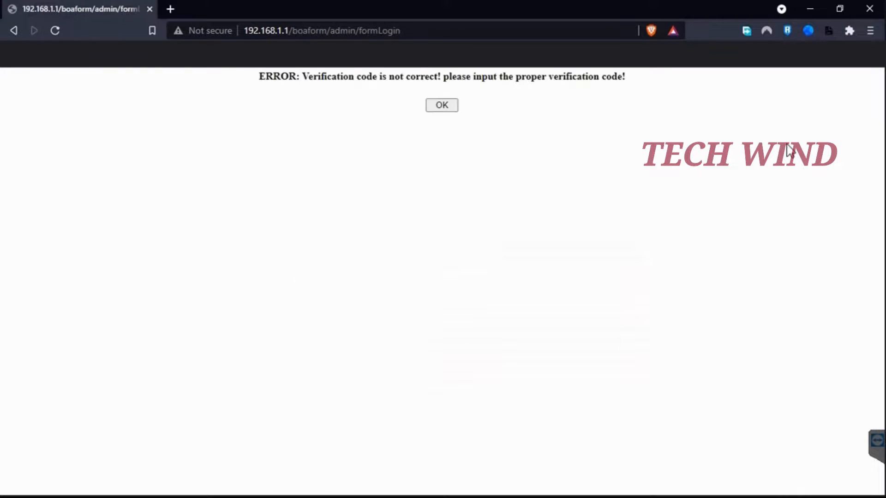
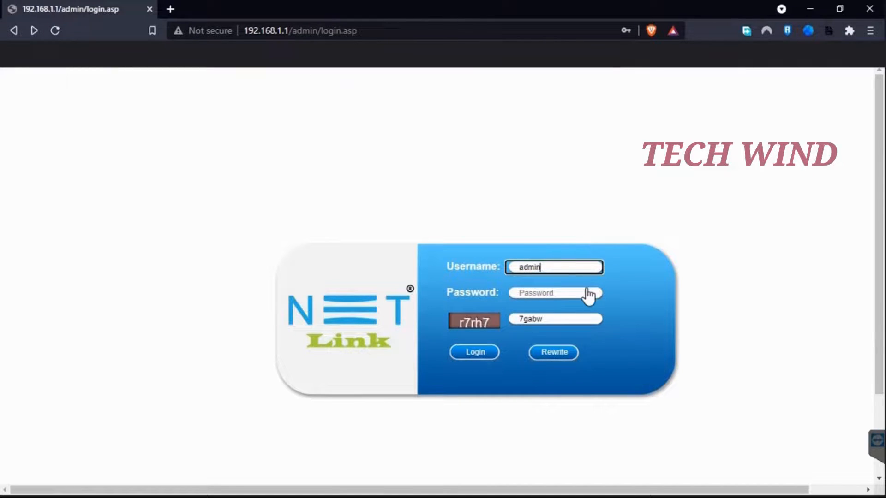
Log in to the router by filling in the account password and replacing the verification code with the newly displayed one.
click(544, 296)
click(544, 318)
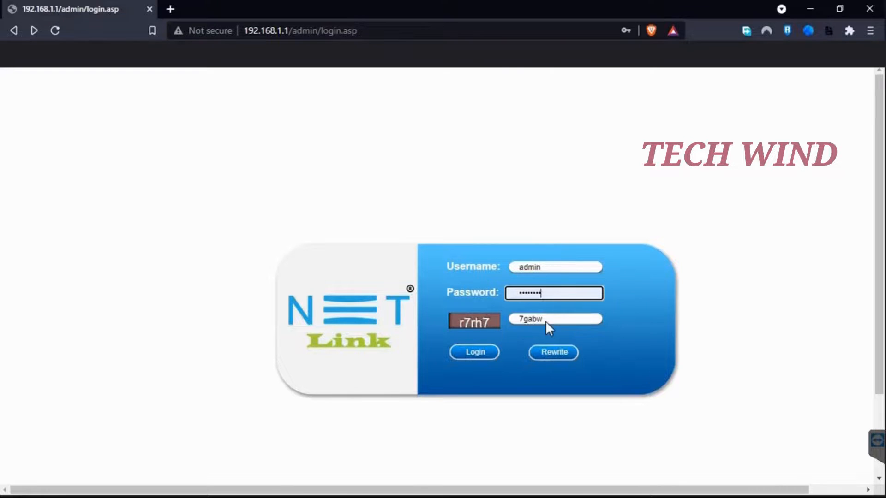
click(546, 322)
double_click(546, 322)
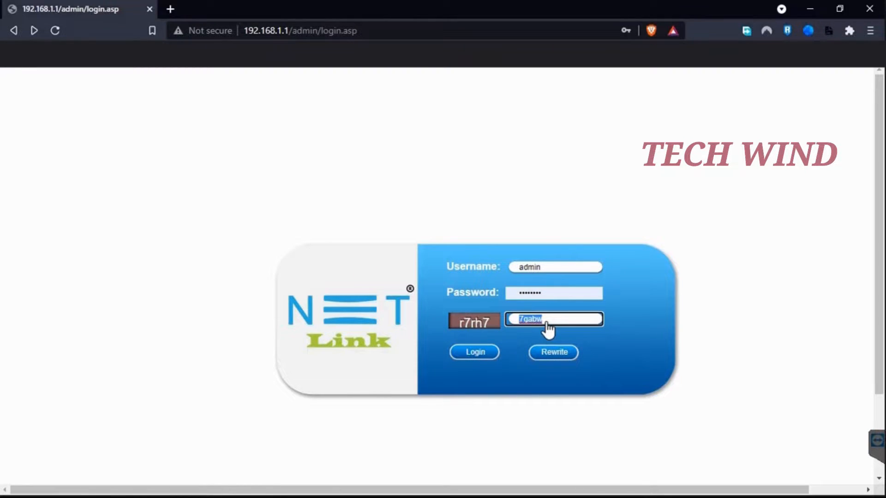
text(r7rh7)
click(491, 353)
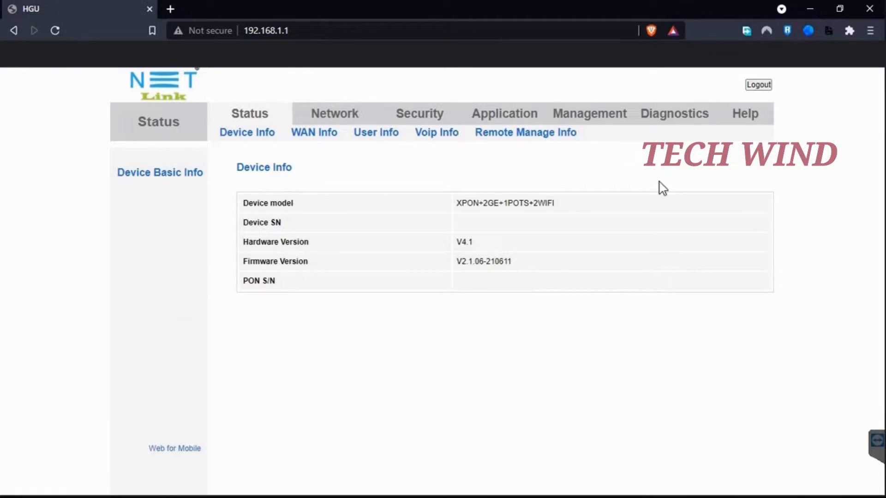
Check the WAN and VoIP status, and note the default gateway of the 2_VOICE_R_VID_1849 interface.
click(319, 135)
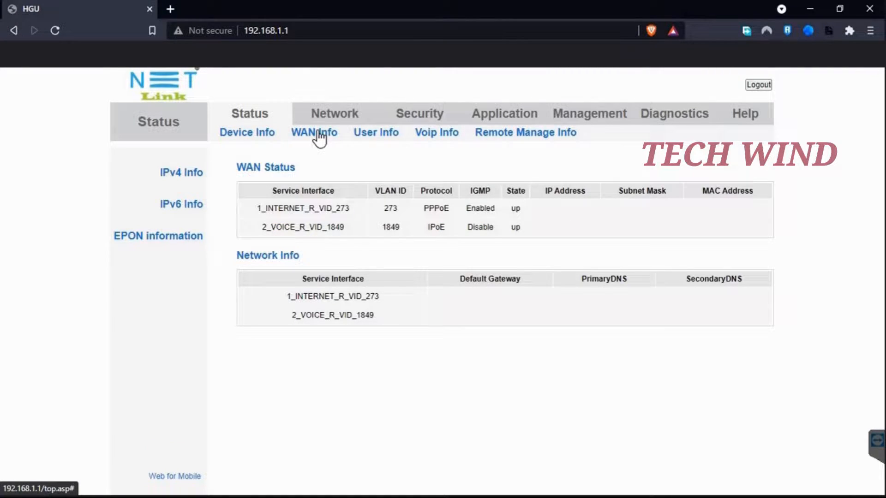
click(451, 134)
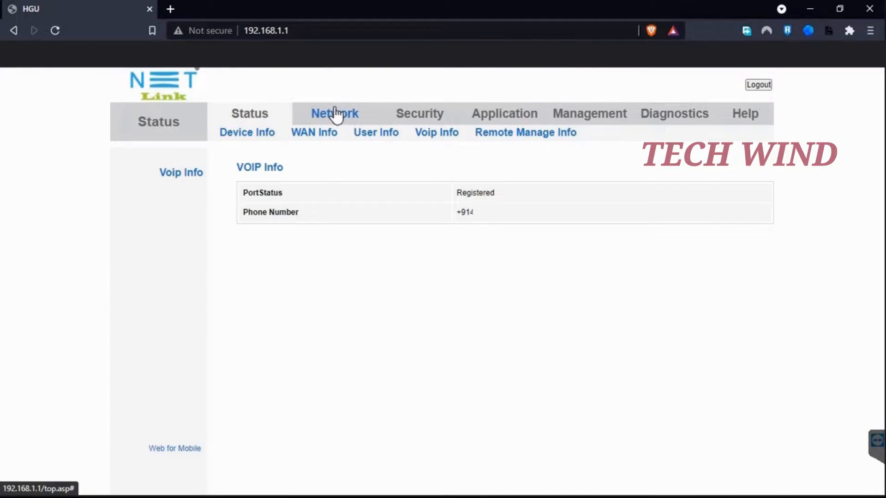
click(311, 136)
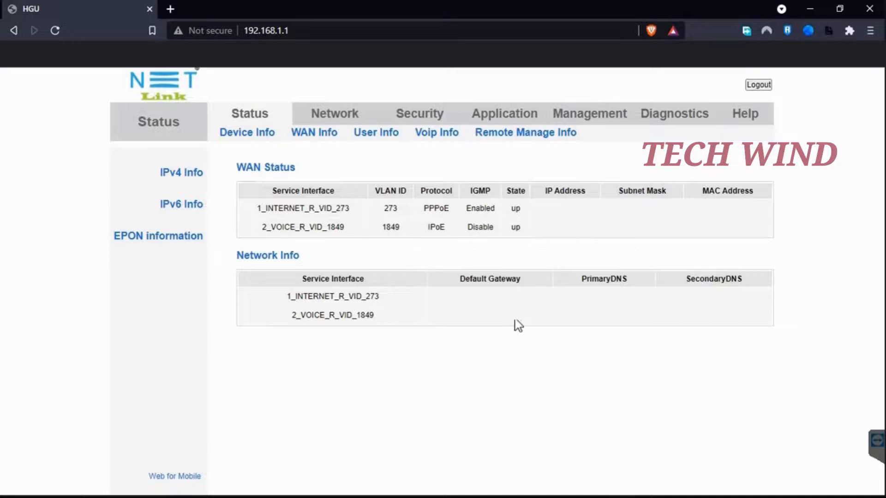
drag(511, 319, 456, 315)
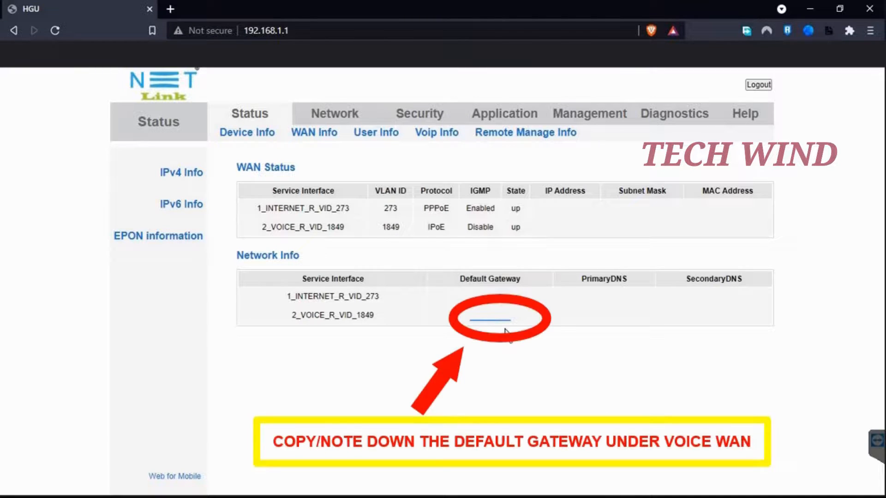
Review the WAN configuration of the internet connection and of the 2_VOICE_R_VID_1849 connection, down to their port bindings.
click(321, 118)
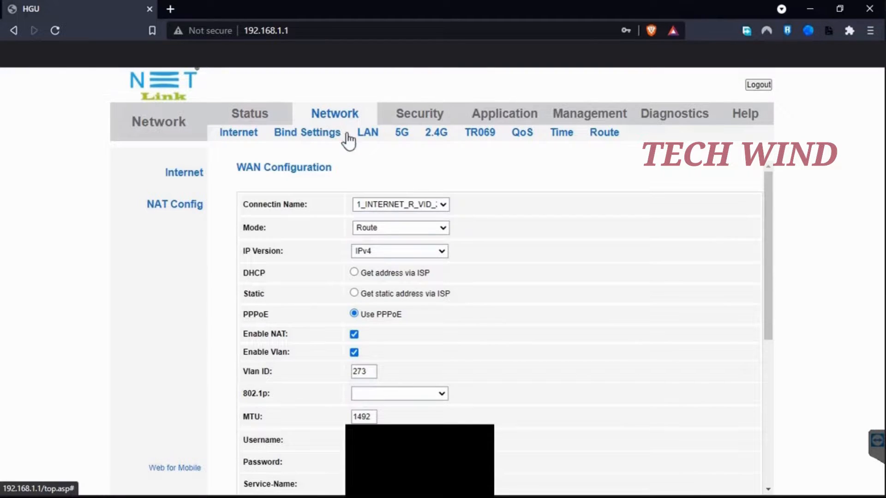
scroll(457, 255, down, 6)
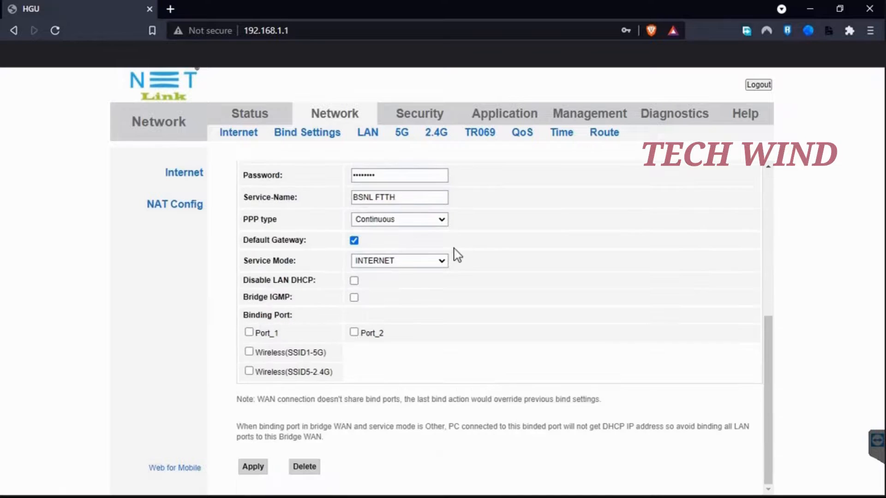
scroll(455, 252, up, 6)
click(400, 204)
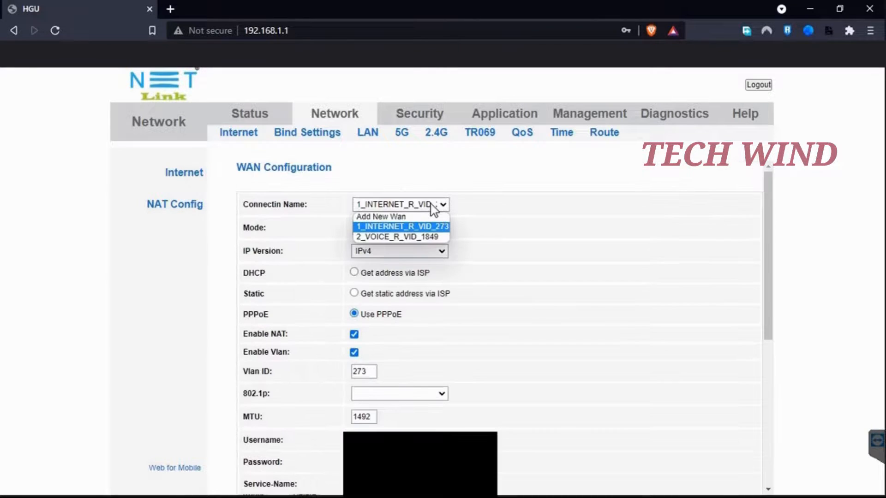
click(385, 236)
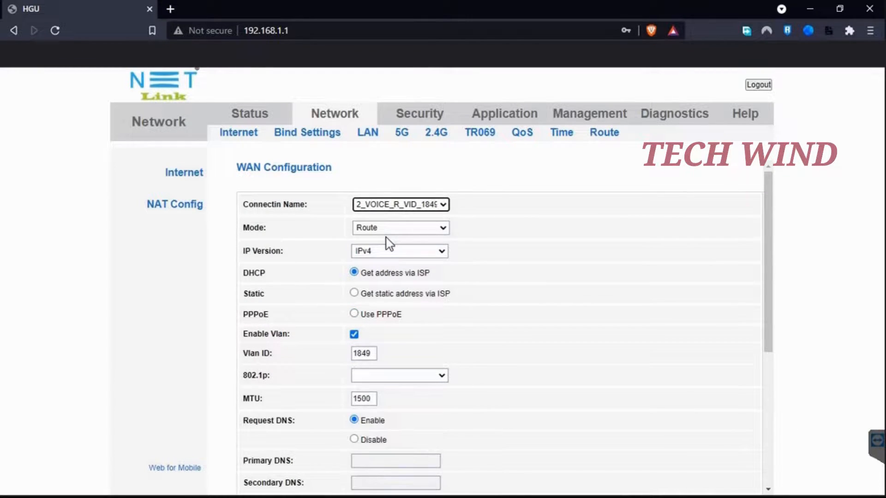
scroll(400, 230, down, 3)
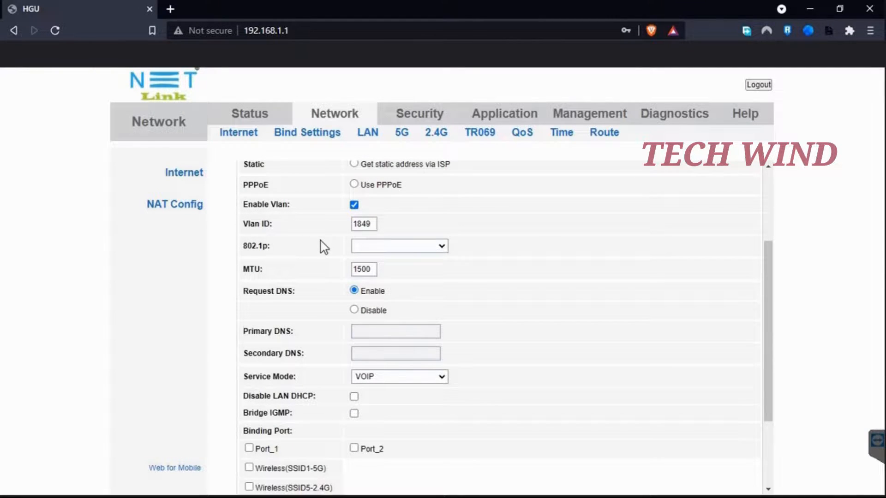
scroll(324, 247, down, 3)
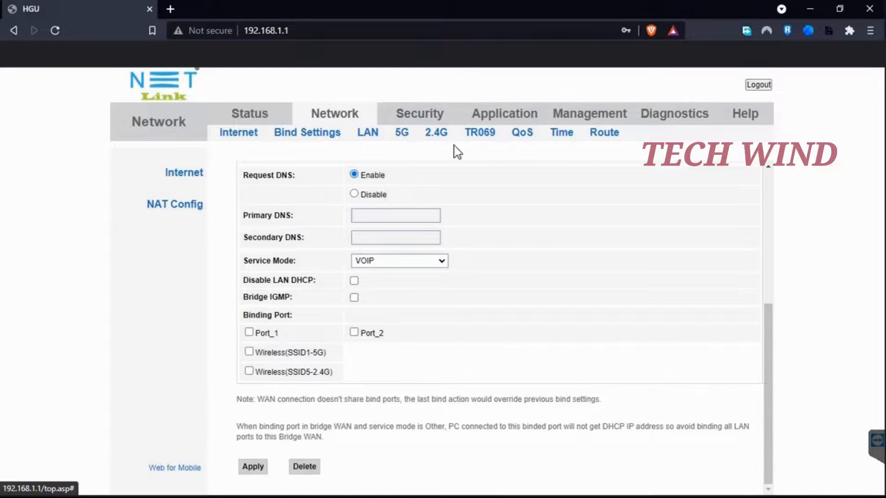
Set the TR069 client to Disable, apply the change, and let the browser save the offered login.
click(492, 136)
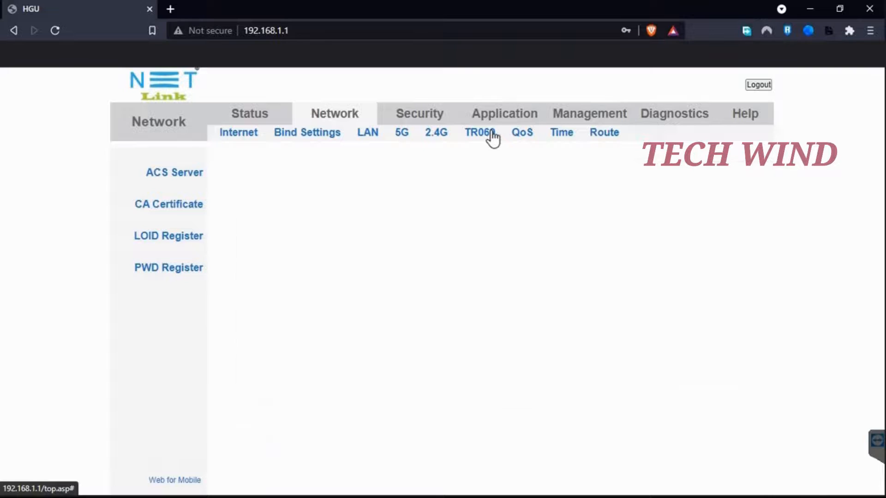
click(510, 244)
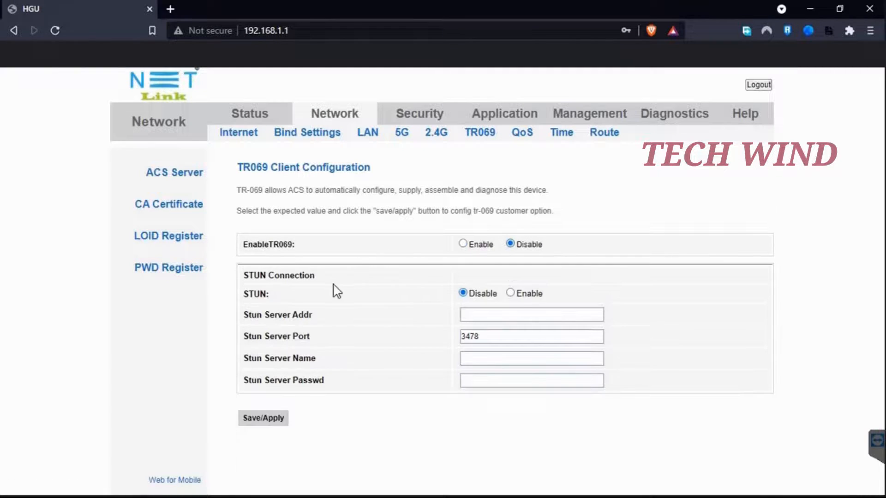
click(265, 419)
click(283, 185)
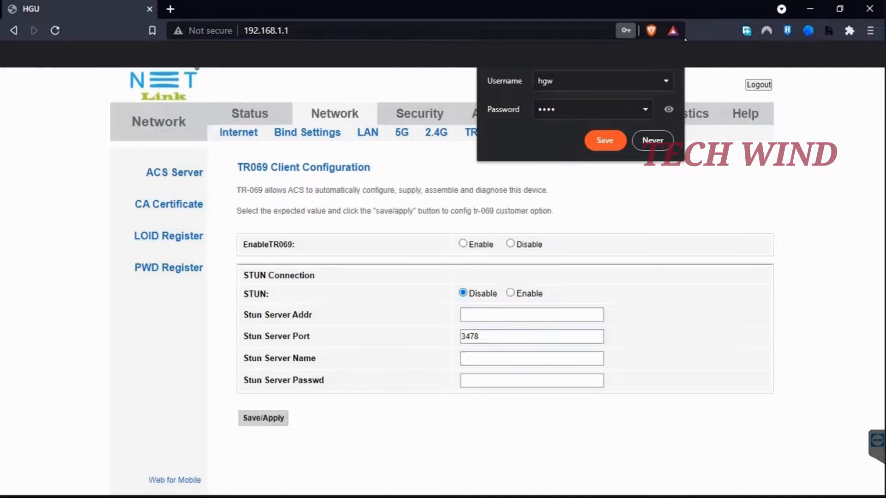
click(596, 139)
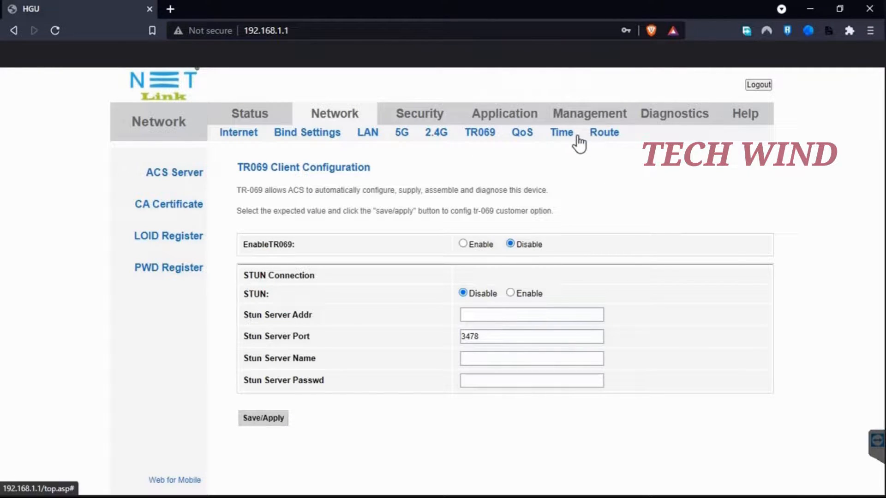
View the router's time settings and the static route configuration.
click(564, 134)
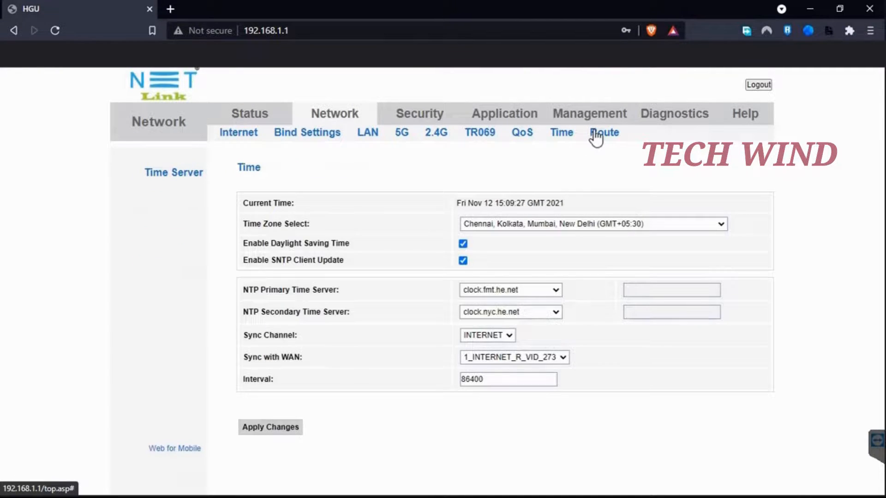
click(597, 135)
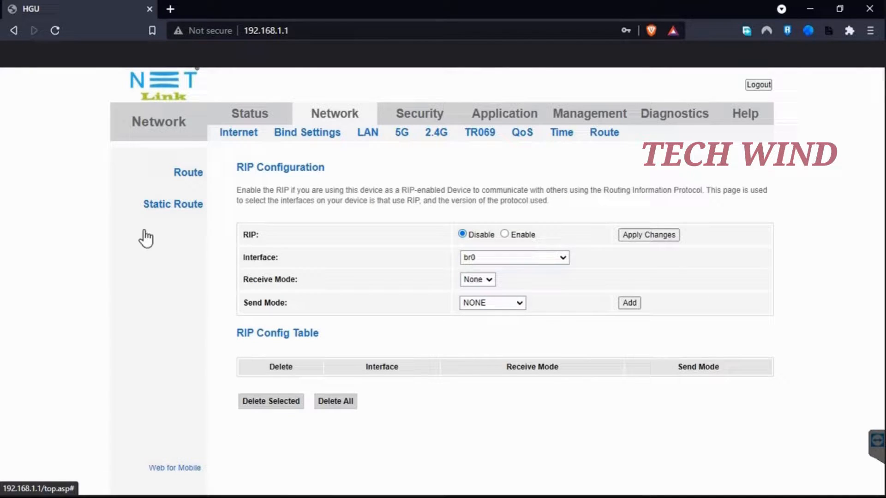
click(154, 207)
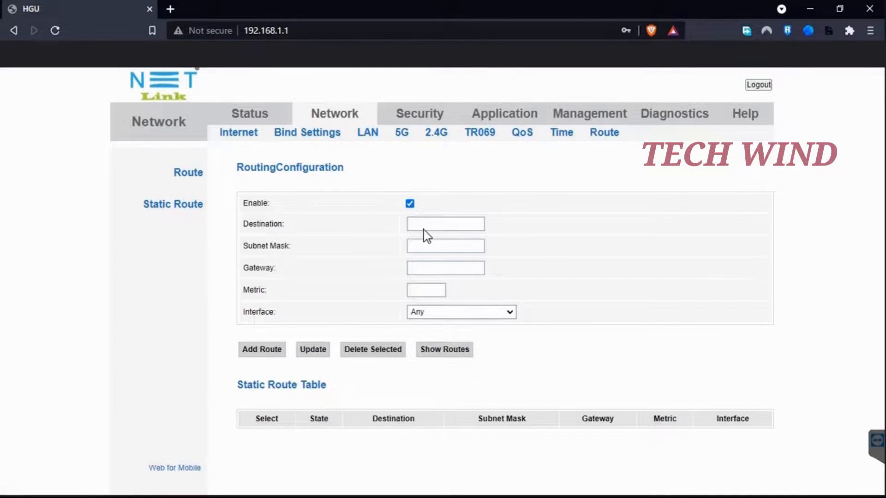
Run a tracert test to tn.ftth.ims.bsnl.in over the 1_INTERNET_R_VID_273 interface, and return to the test form.
click(691, 123)
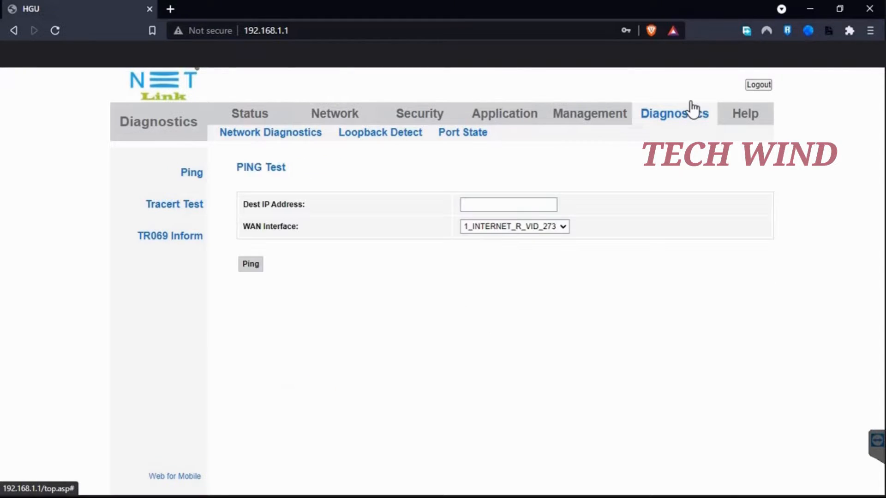
click(181, 211)
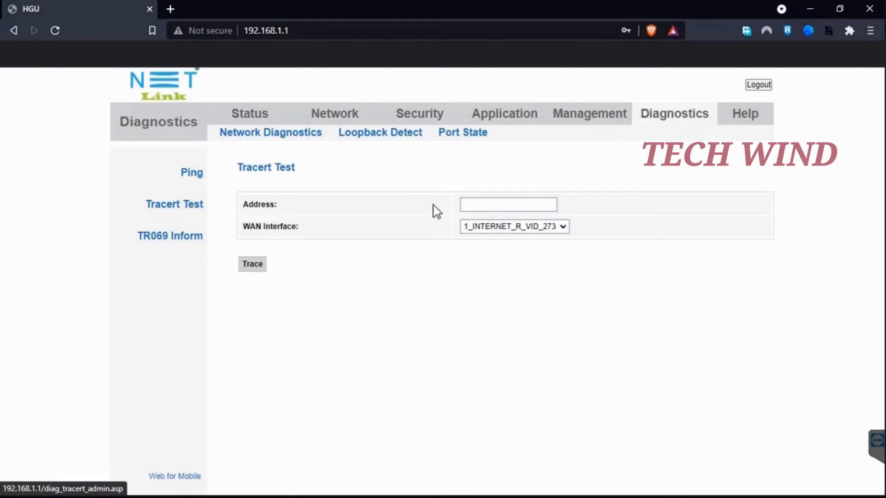
click(495, 204)
text(tn.ftth.im)
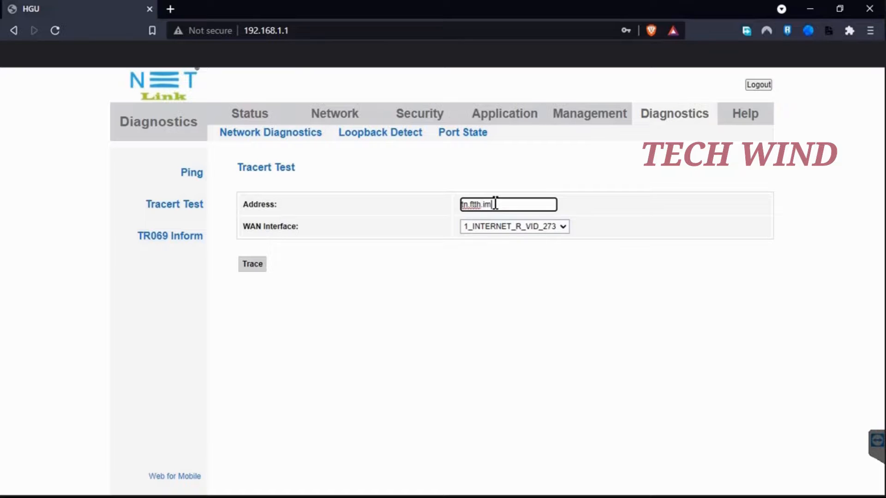
text(s.bsnl.in)
click(247, 267)
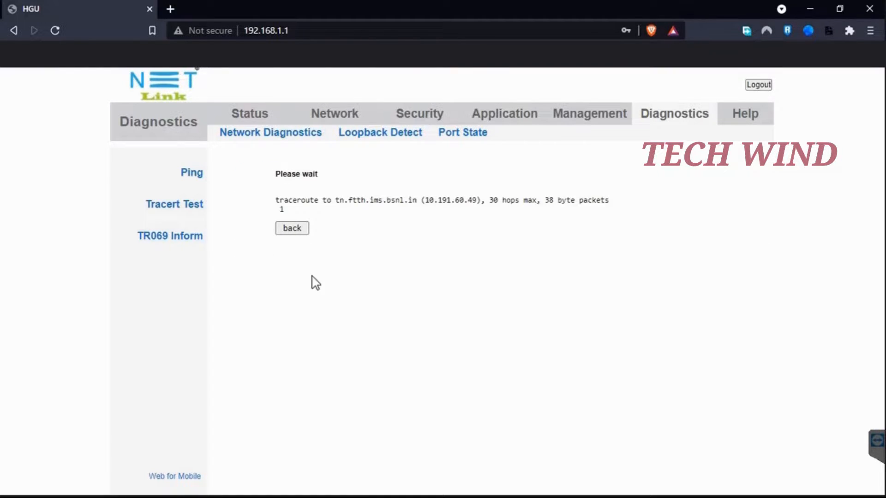
click(291, 248)
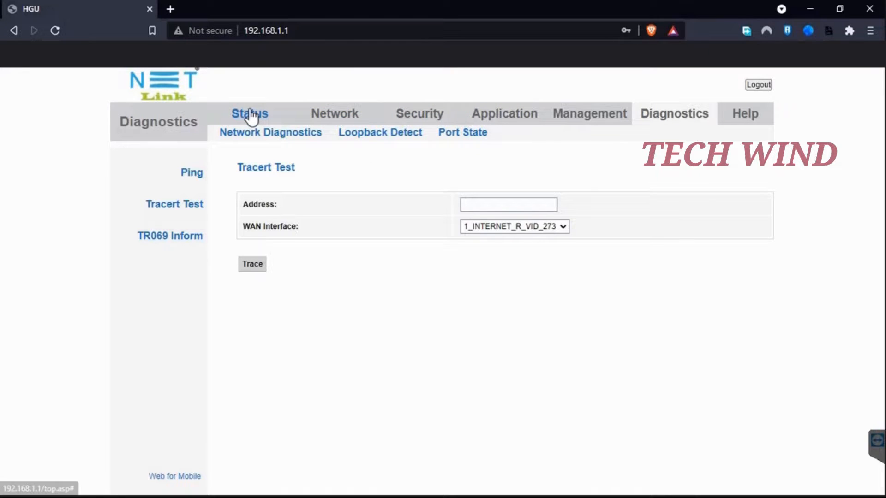
Fill in a static route with destination 10.0.0.0, subnet mask 255.0.0.0 and the gateway copied from the voice WAN.
click(342, 121)
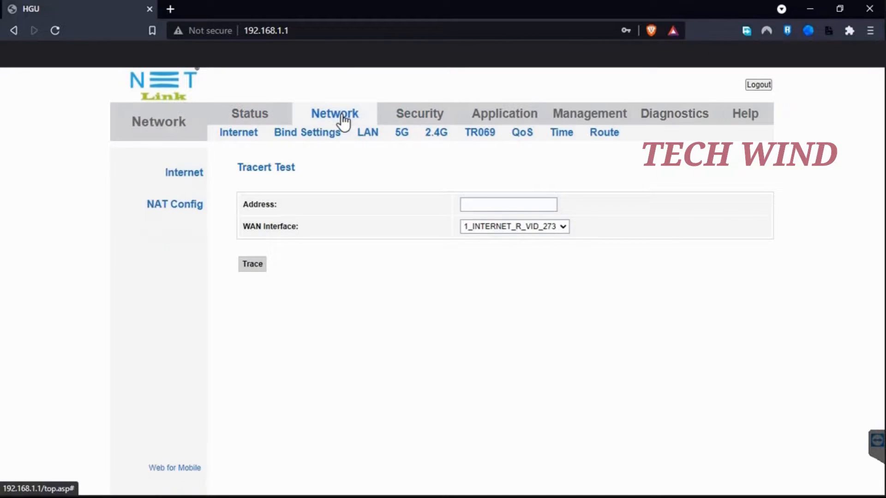
click(600, 134)
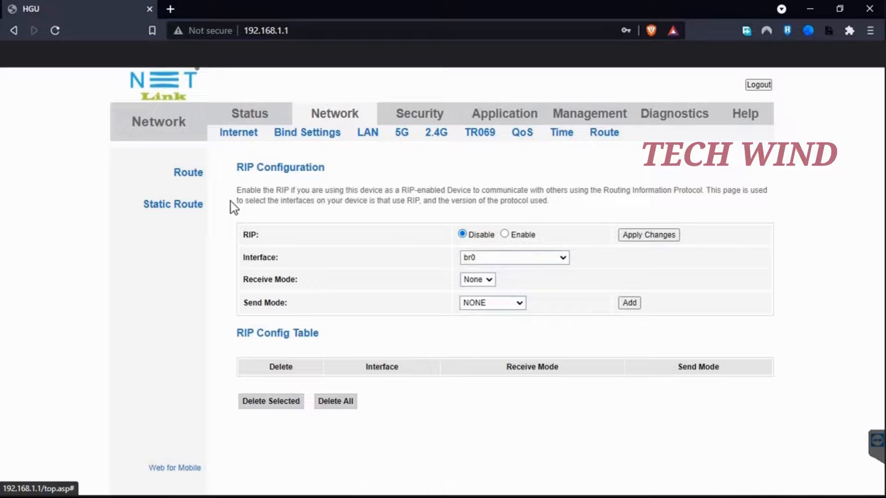
click(198, 211)
click(459, 224)
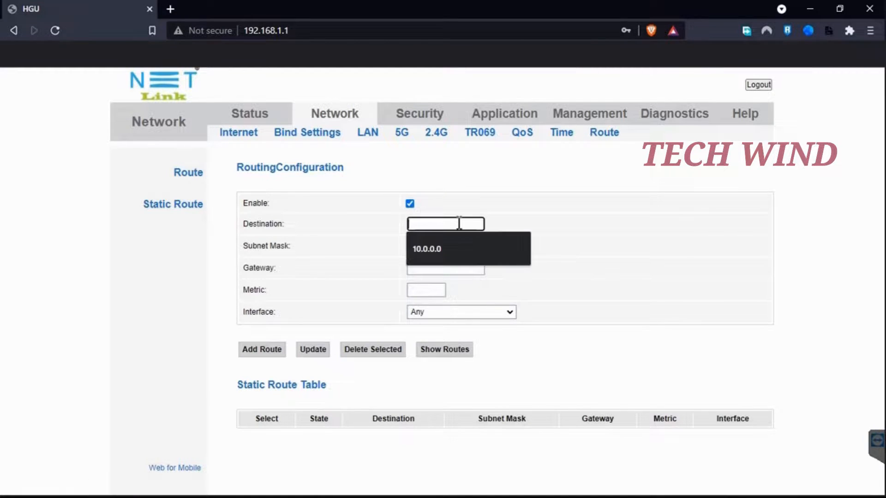
click(440, 245)
click(441, 245)
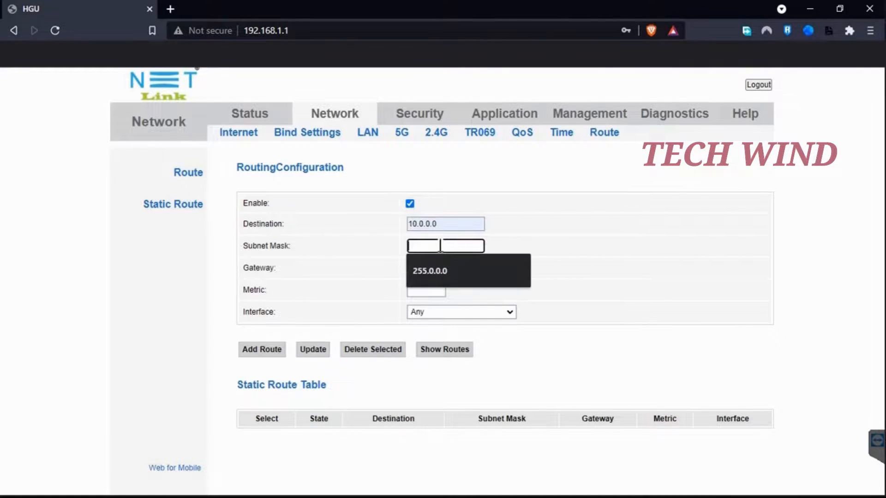
click(444, 270)
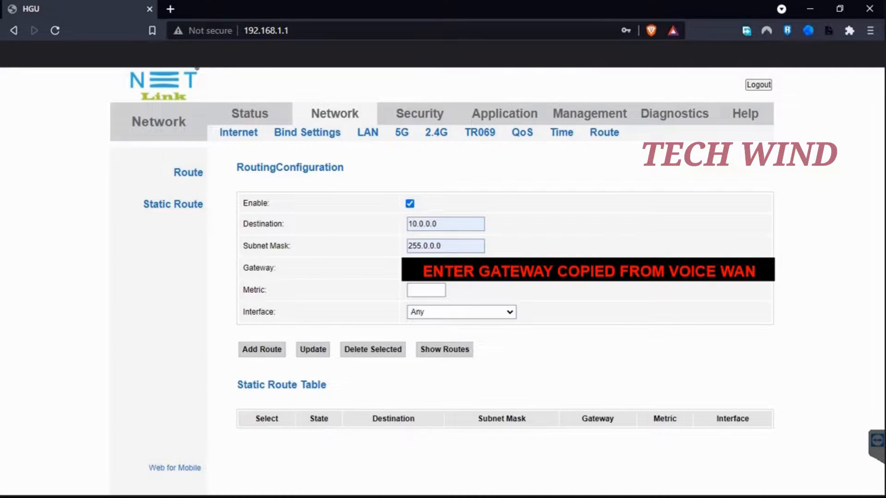
Set the route's metric to 1 and its interface to 2_VOICE_R_VID_1849, and add the route.
click(436, 289)
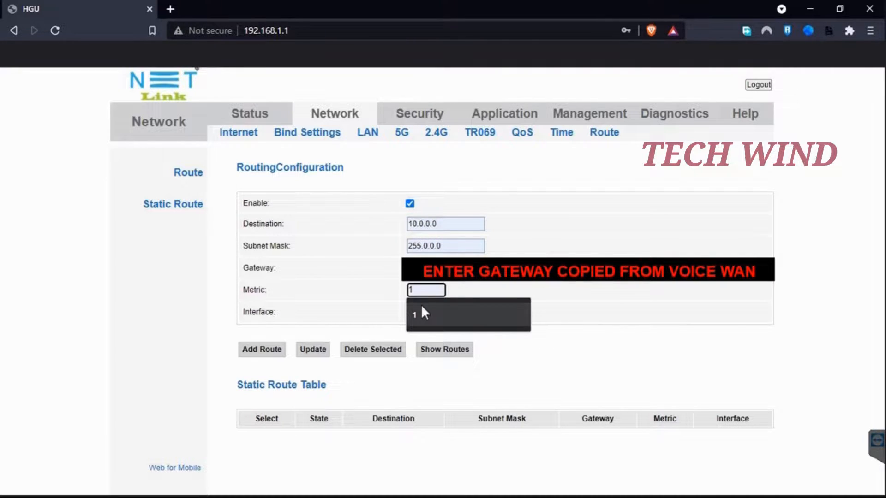
click(422, 314)
click(421, 312)
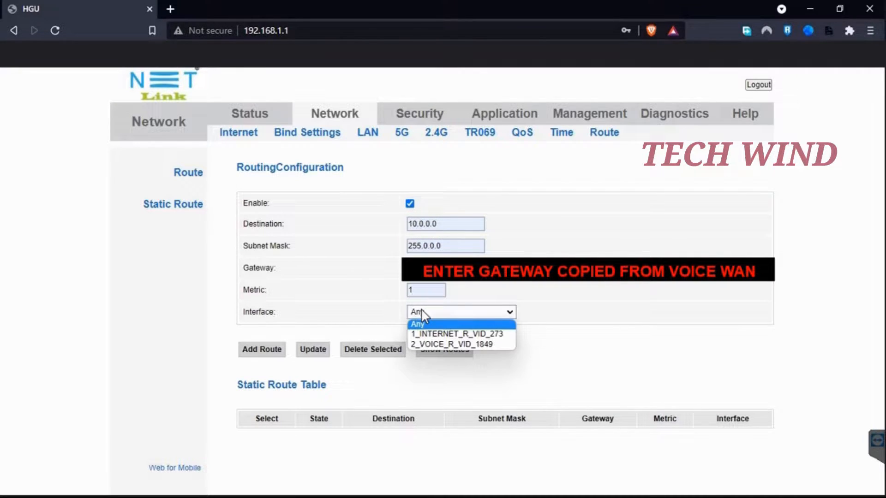
click(443, 345)
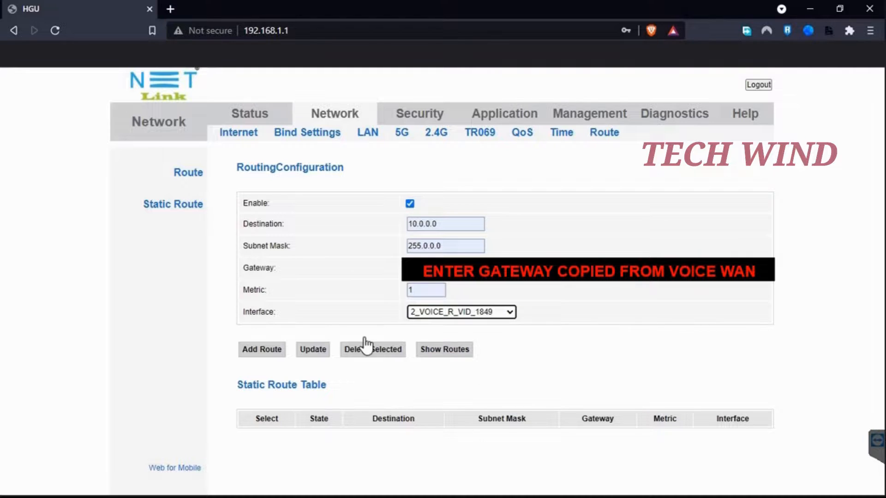
click(278, 352)
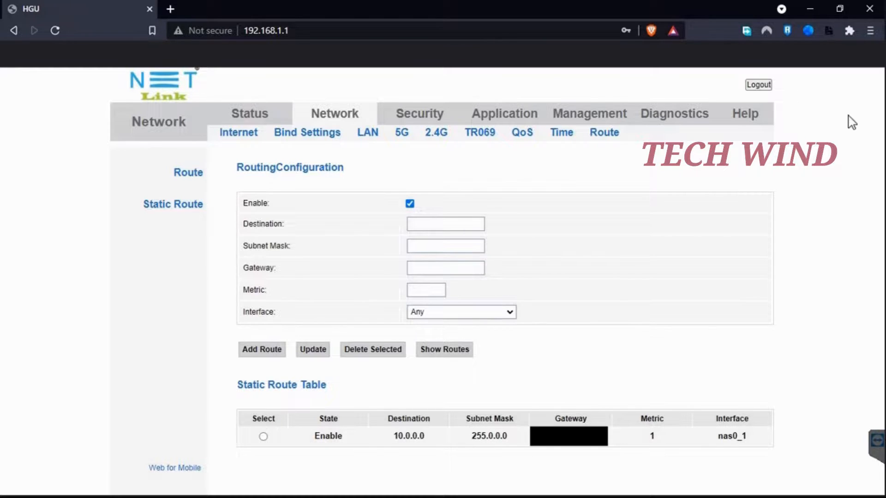
Minimize the browser, open Command Prompt and ping 10.112.64.1.
click(807, 9)
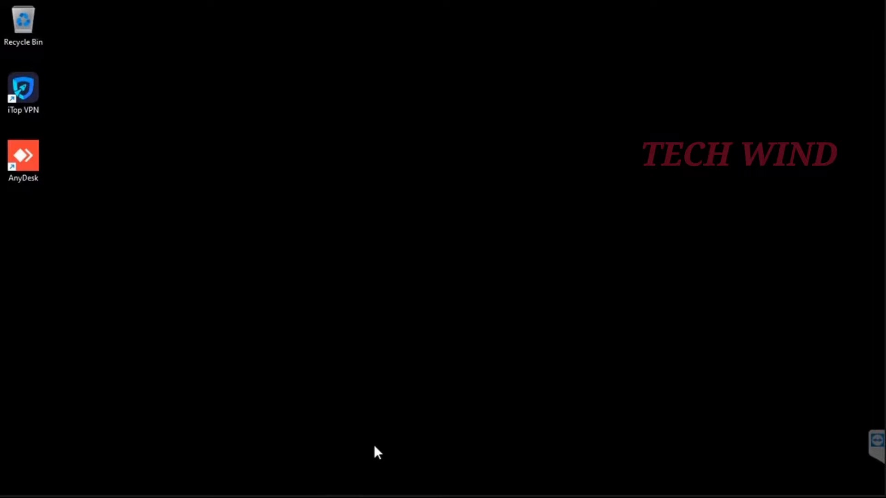
mouse_move(375, 497)
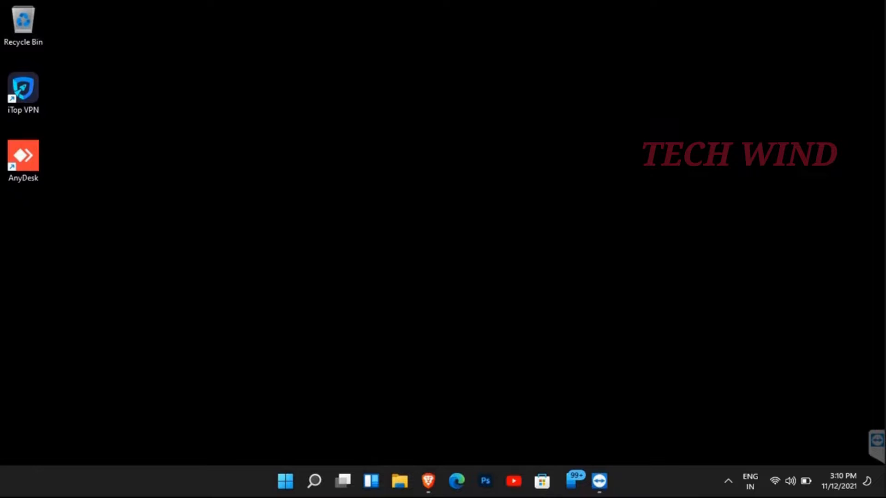
click(316, 481)
text(xcmd)
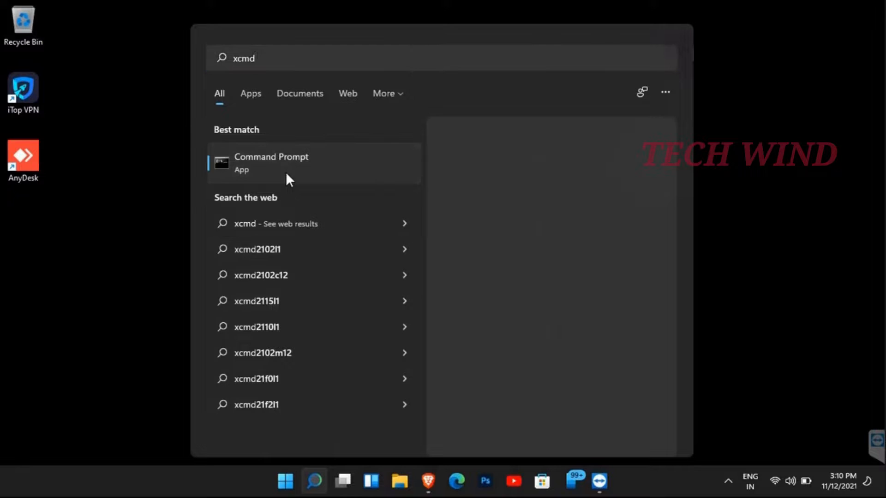
click(287, 175)
text(ping)
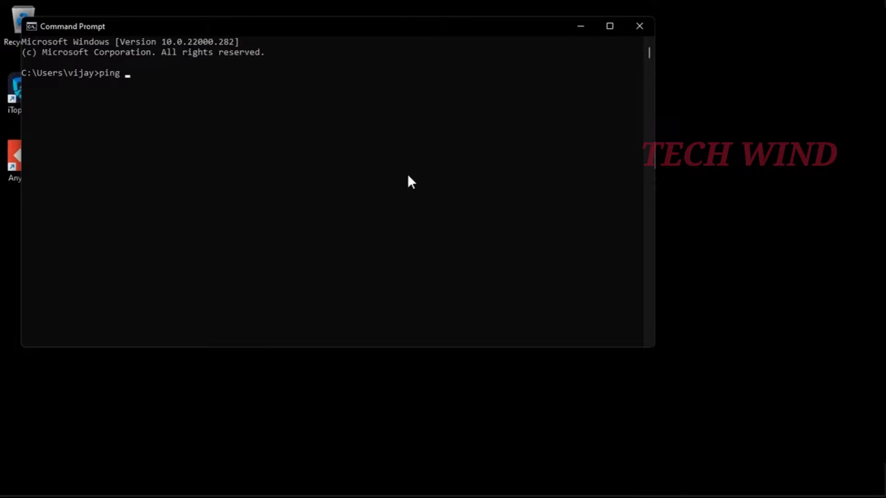
text( 10.112.64.1)
key(Return)
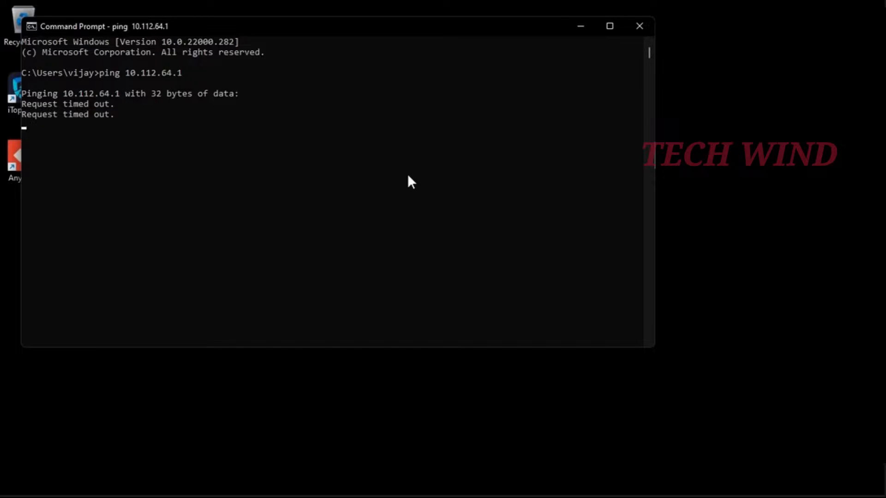
Switch back to the router page in Brave, view the router's full route list and close it.
mouse_move(349, 497)
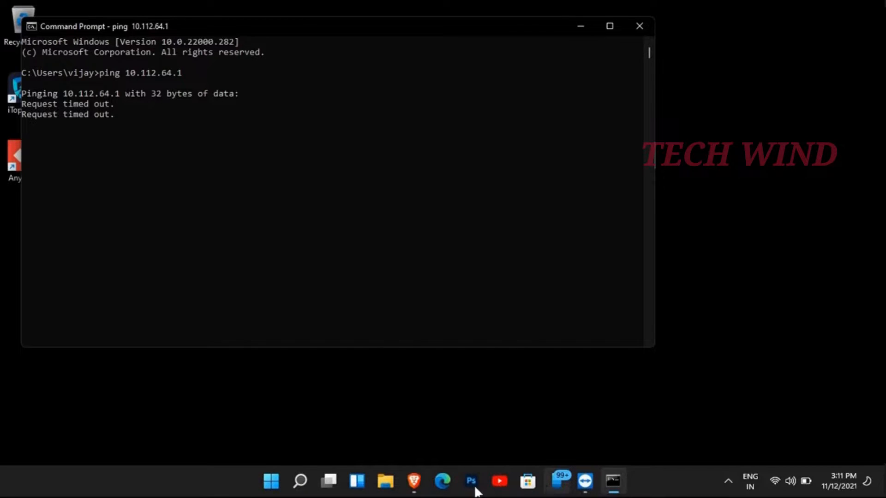
click(415, 482)
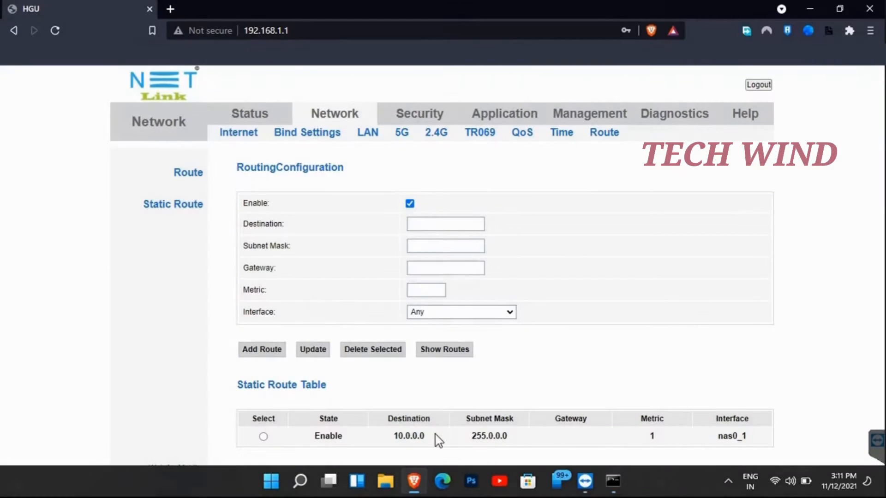
click(432, 351)
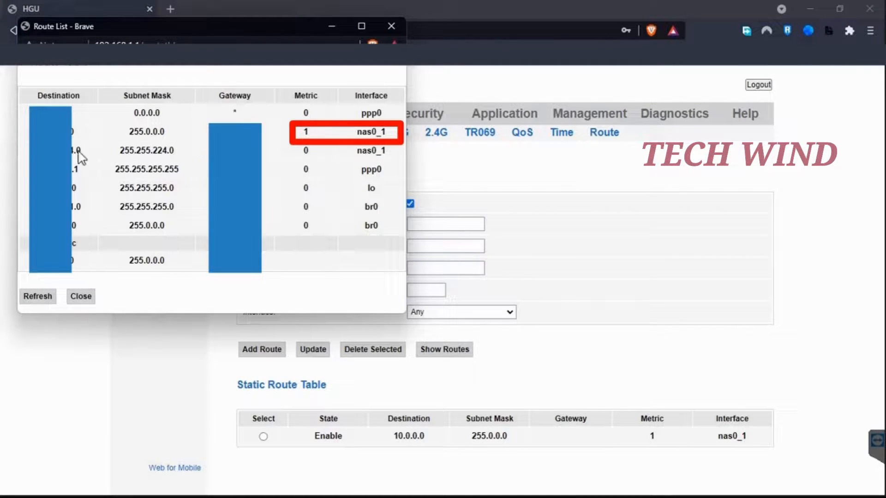
click(82, 298)
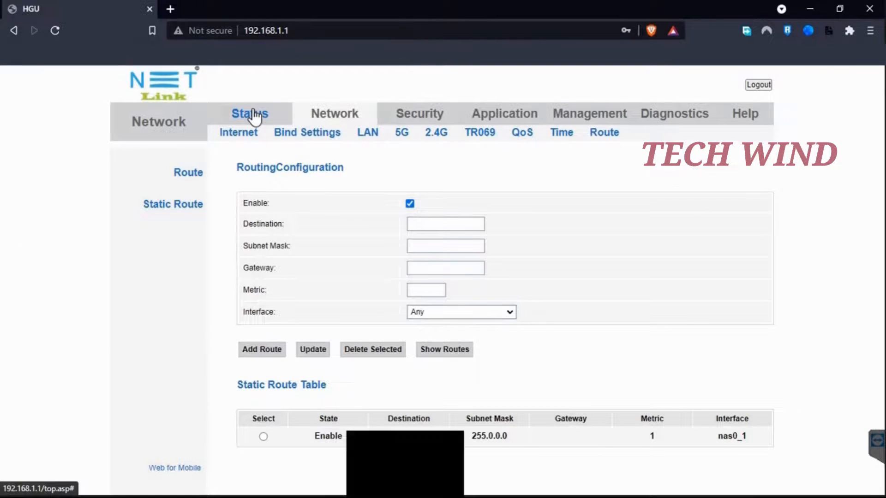
Set the service mode of the 2_VOICE_R_VID_1849 WAN connection to VOIP_INTERNET.
click(252, 132)
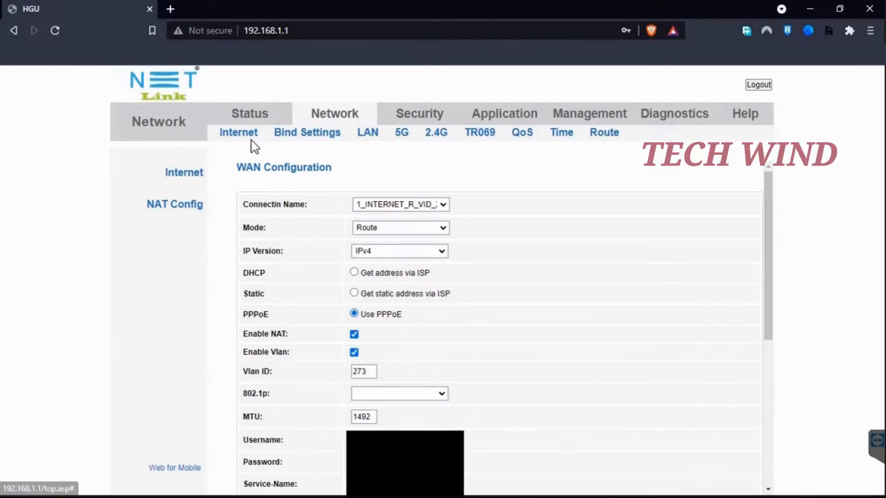
click(363, 204)
click(372, 236)
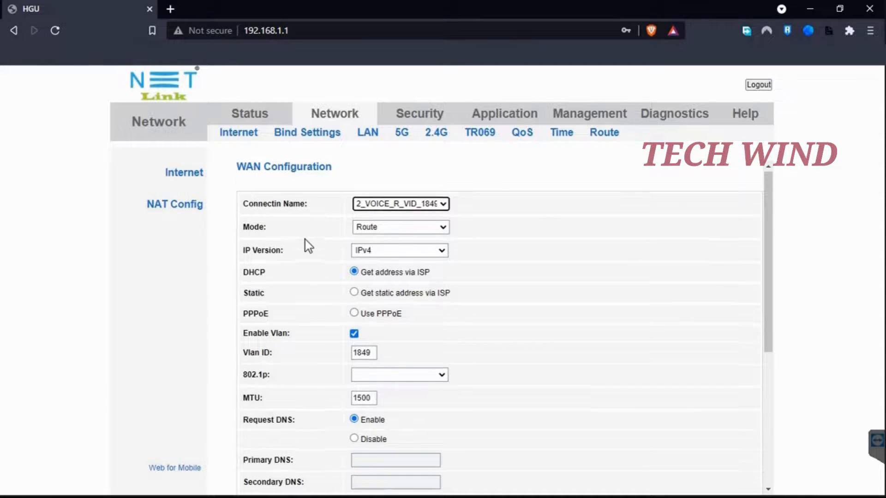
scroll(305, 240, down, 5)
click(370, 262)
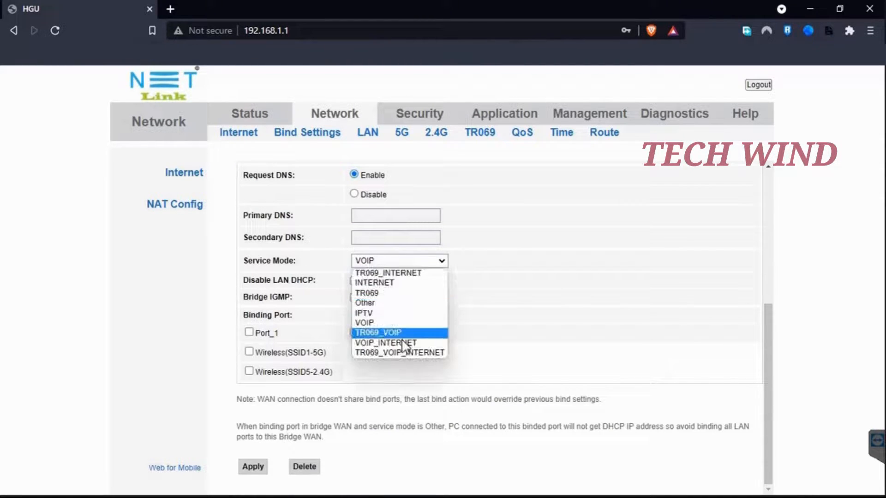
click(379, 342)
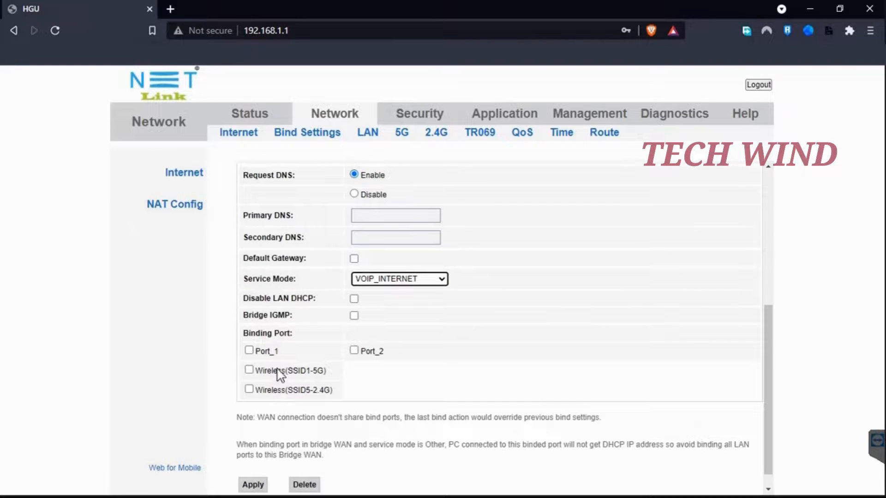
Enable NAT for the voice WAN connection, leave its ports unbound, and apply the changes.
scroll(289, 360, down, 1)
scroll(304, 328, up, 6)
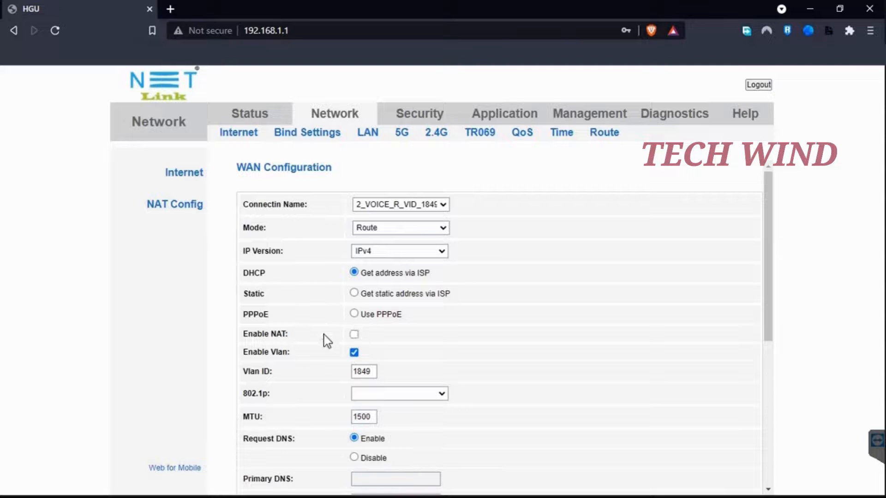
click(353, 334)
scroll(281, 336, down, 6)
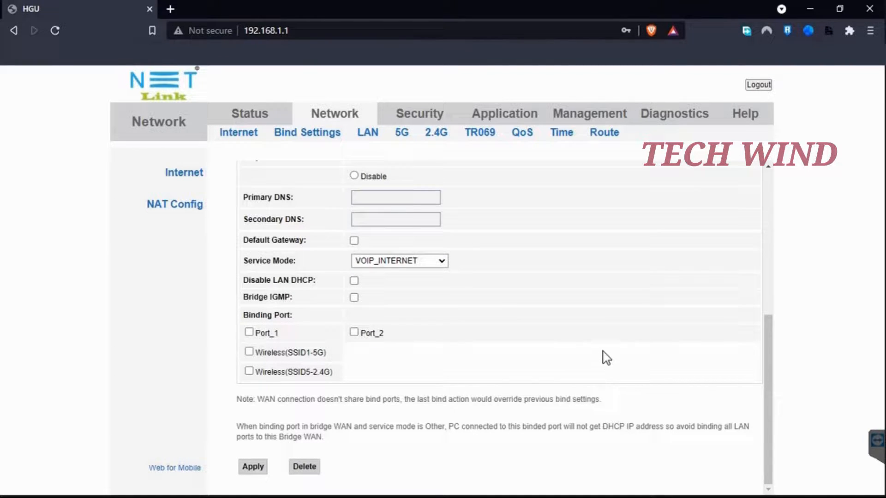
scroll(606, 358, up, 4)
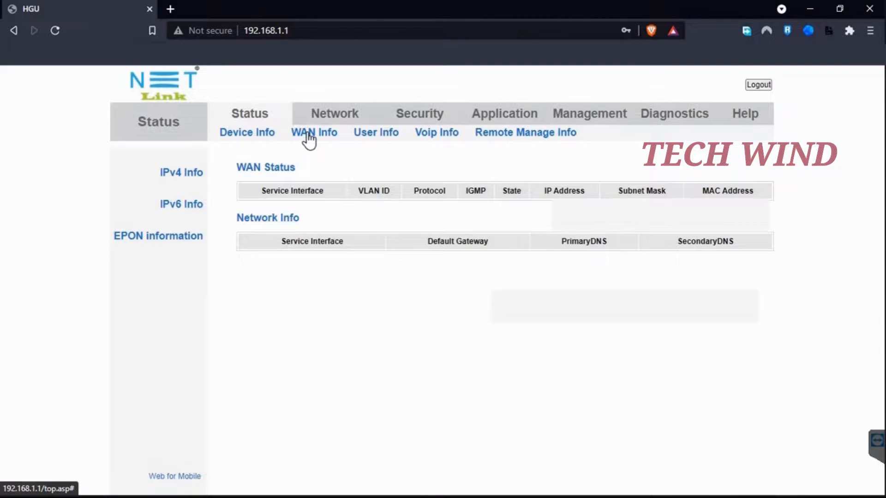
Check the router's WAN status and the VoIP port's registration status.
click(307, 134)
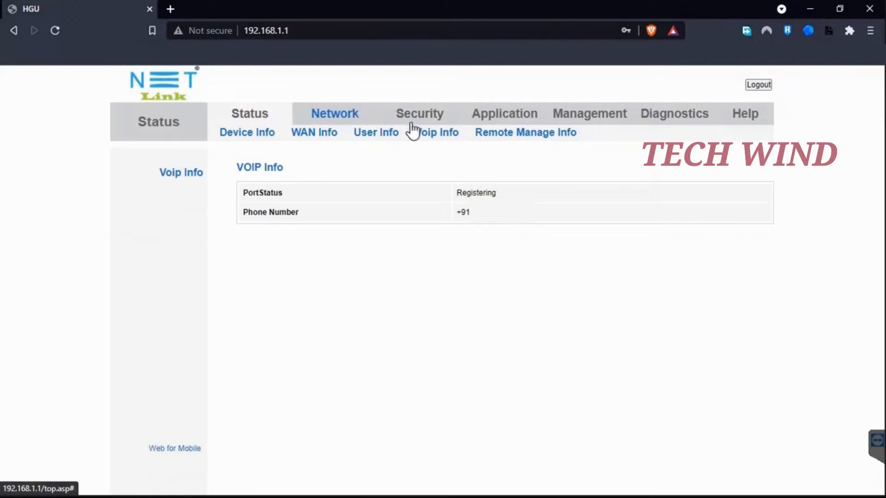
click(442, 138)
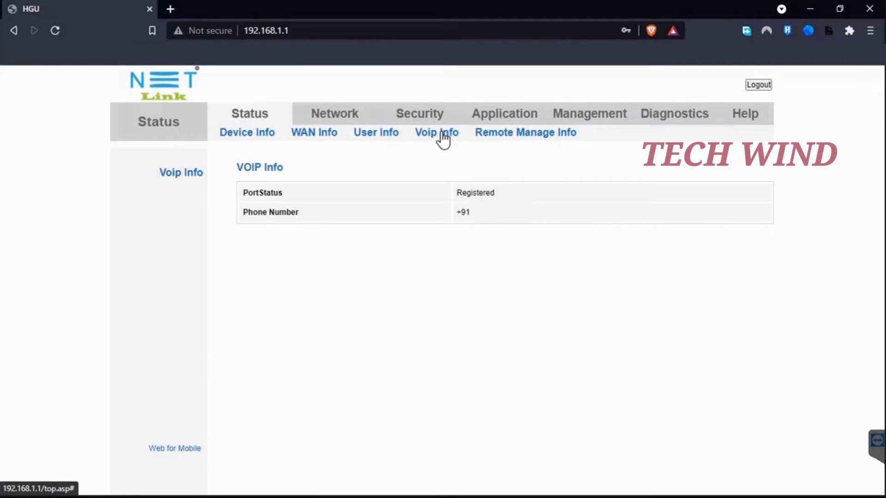
Update the 10.0.0.0 static route on the 2_VOICE_INTERNET_R_VID_1849 interface, and check it in the full route list.
click(352, 115)
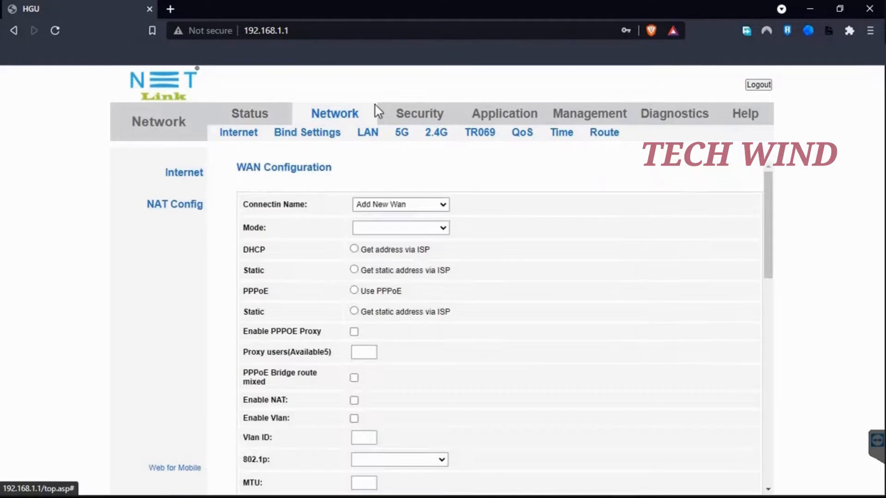
click(193, 213)
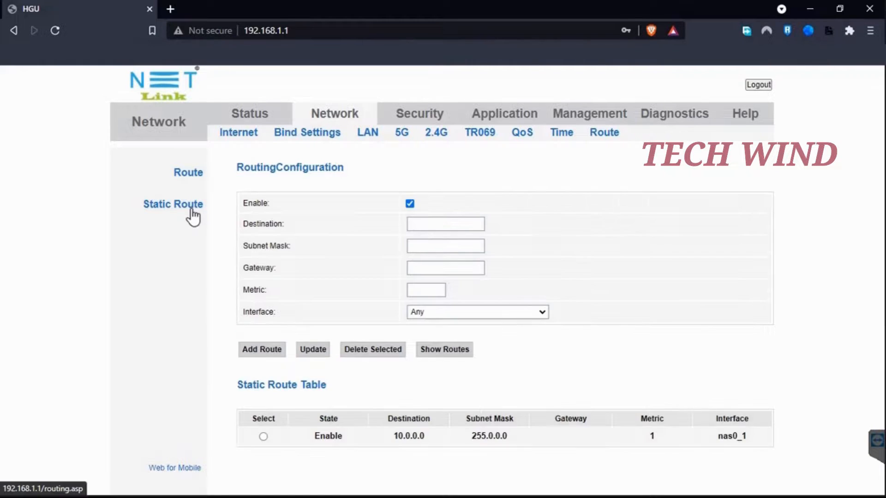
click(263, 436)
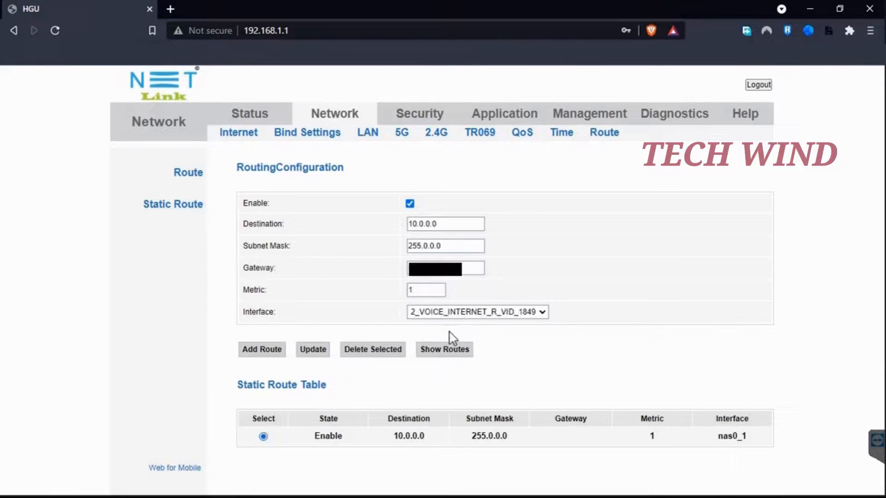
click(318, 352)
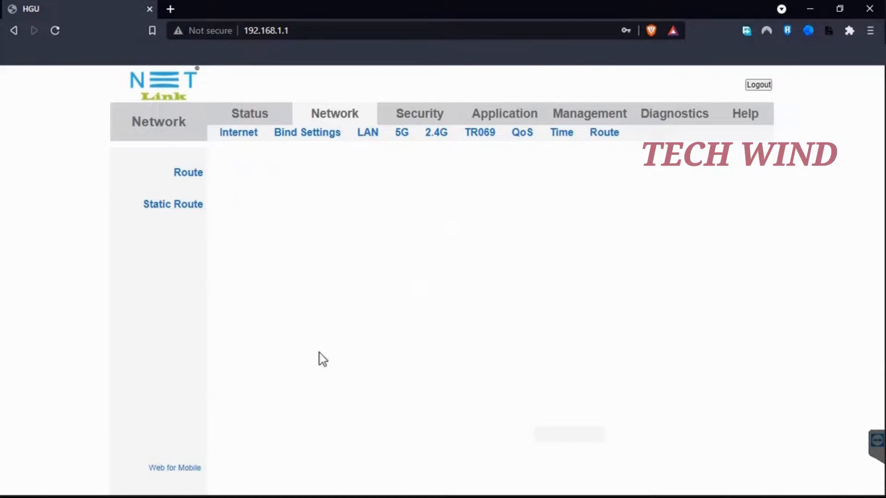
click(466, 350)
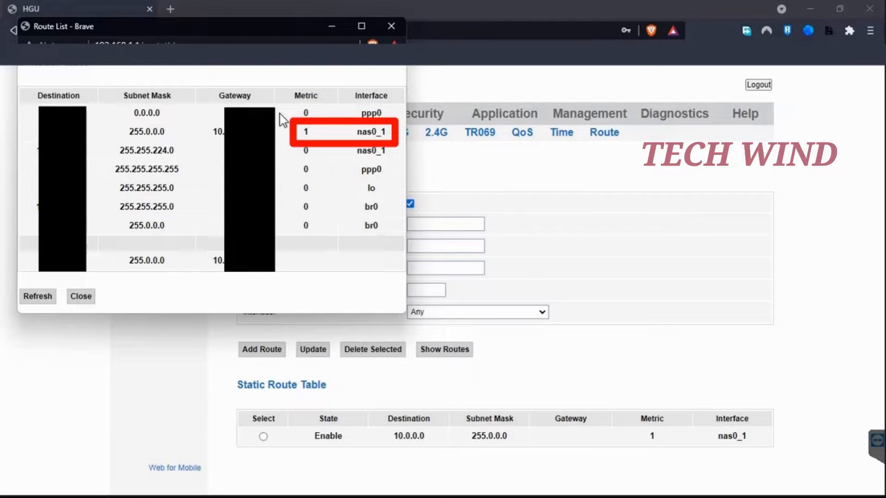
click(84, 298)
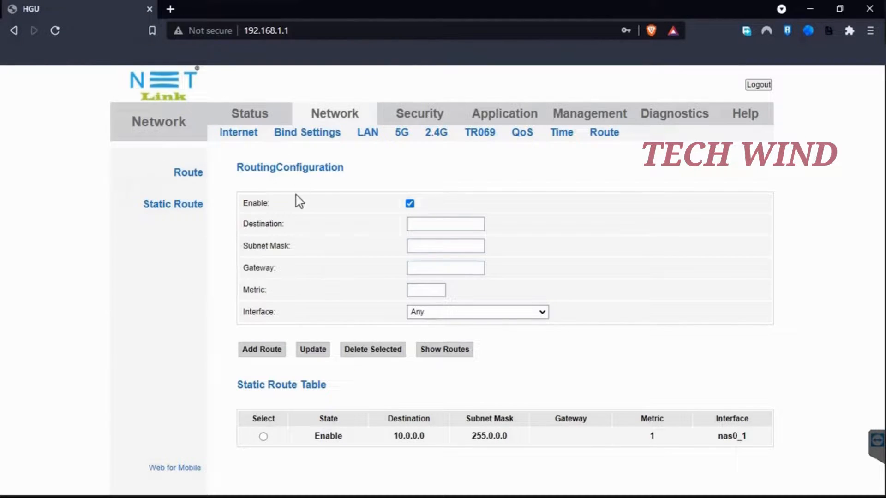
Return to Command Prompt and ping 10.112.64.1 again.
click(807, 10)
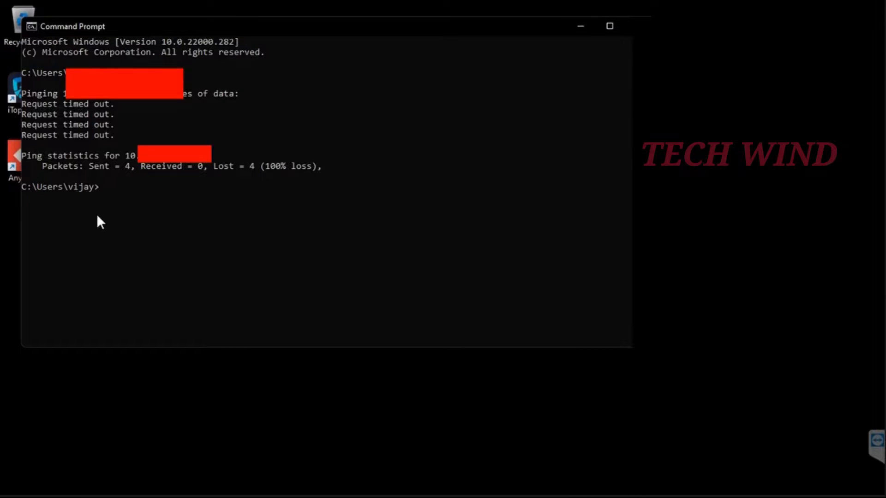
text(ping 10.112.64.1)
key(Return)
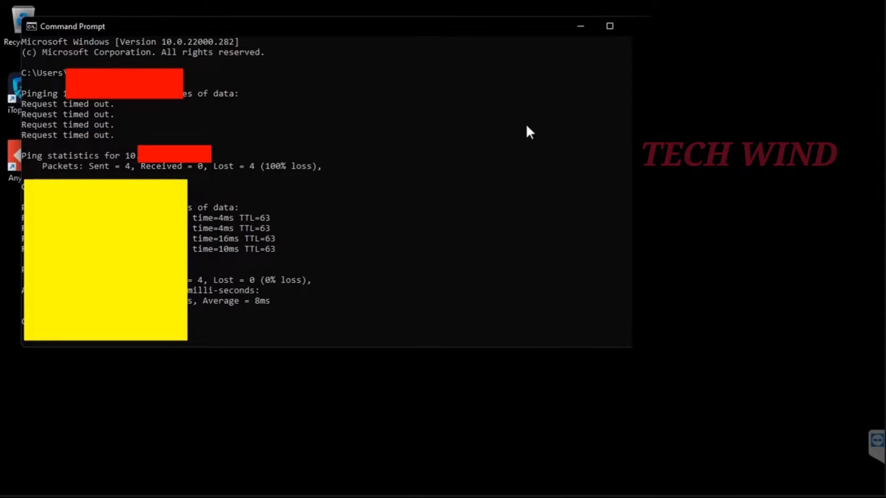
Close the current Command Prompt, open a new Command Prompt session, and ping tn.ftth.ims.bsnl.in.
click(629, 24)
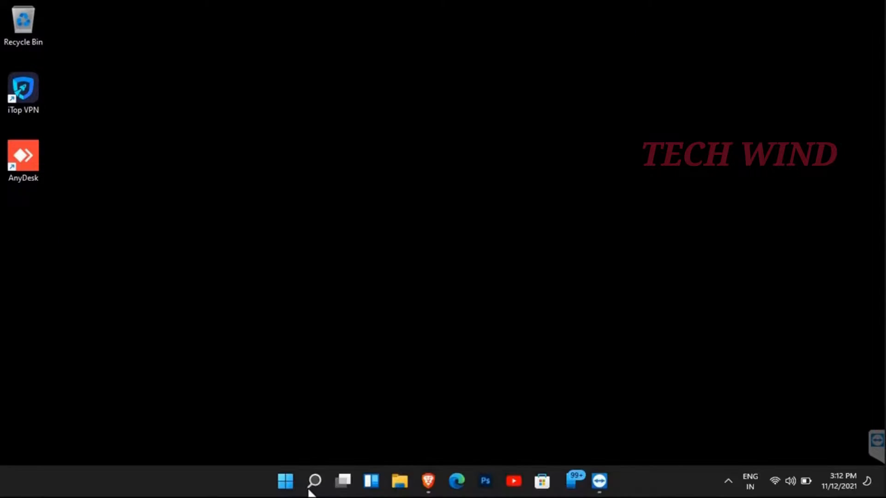
mouse_move(600, 493)
click(316, 486)
text(cmd)
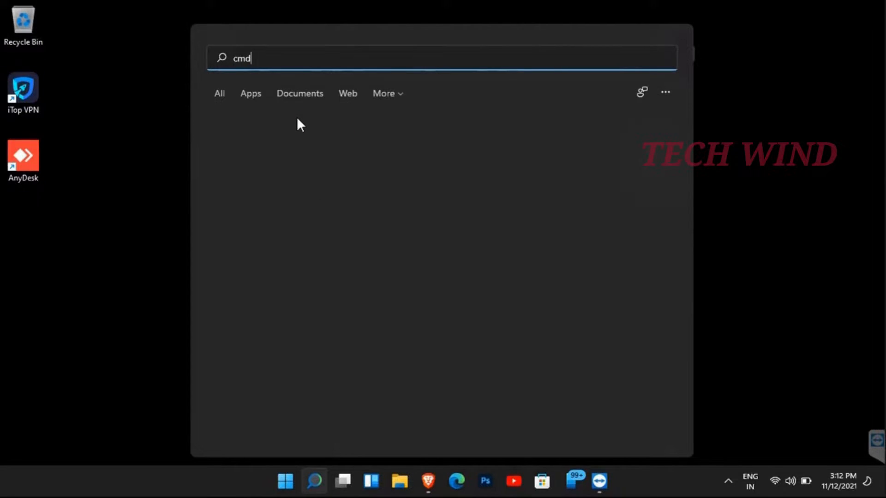
click(278, 156)
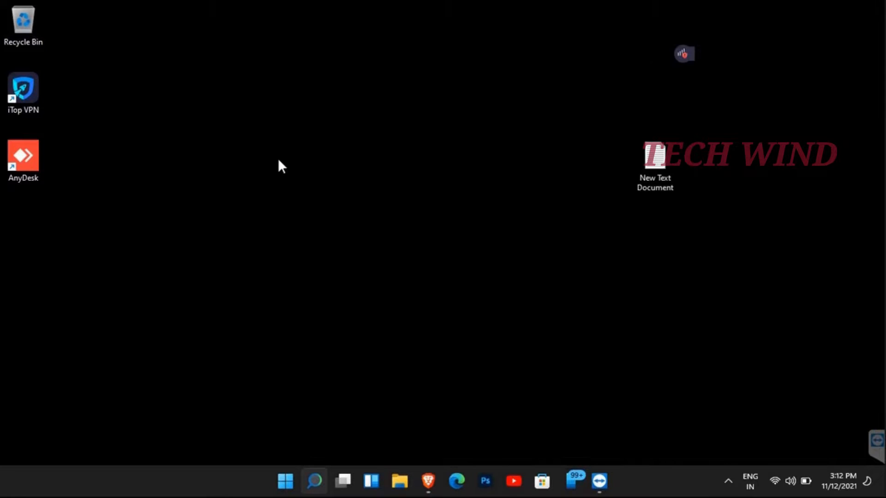
text(p)
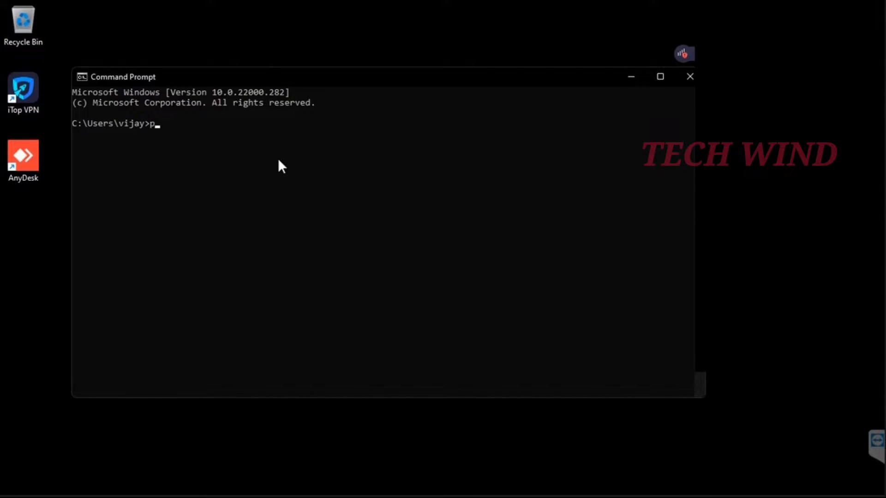
text(ing tn.ftth.ims.bsnl.in)
key(Return)
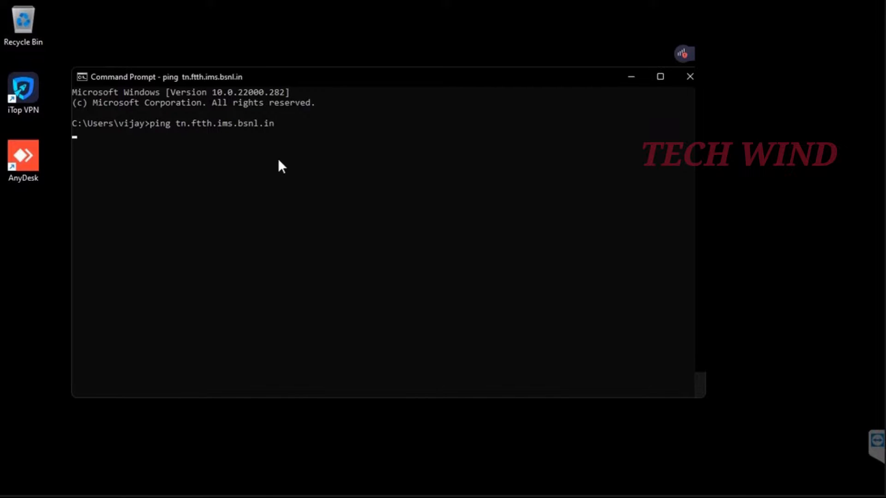
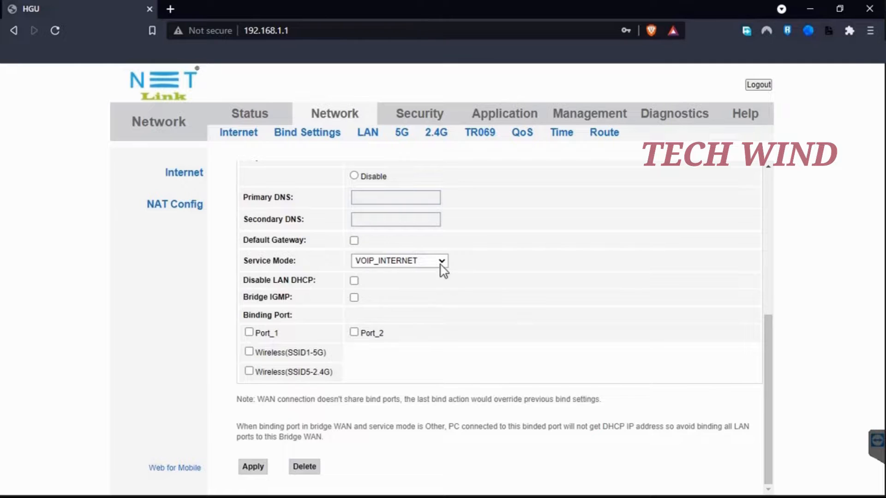
Set up a new WAN connection in Route mode with IPv4 and a DHCP address from the ISP.
scroll(382, 306, up, 4)
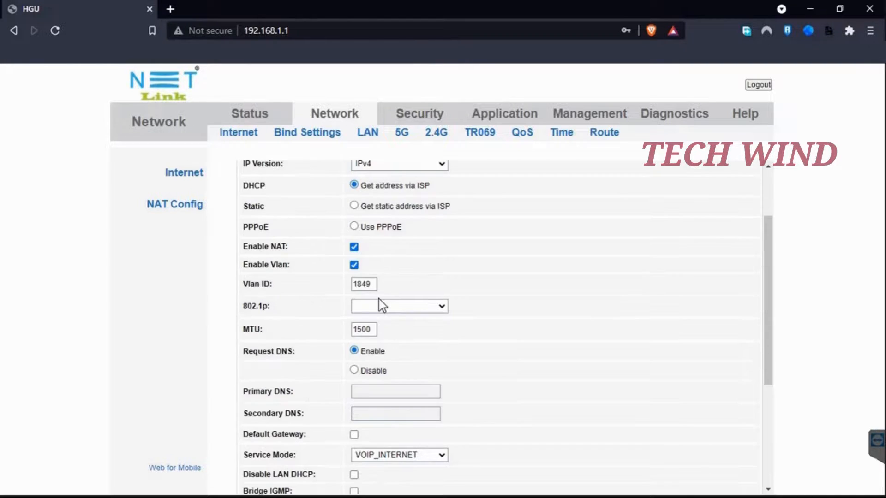
click(385, 228)
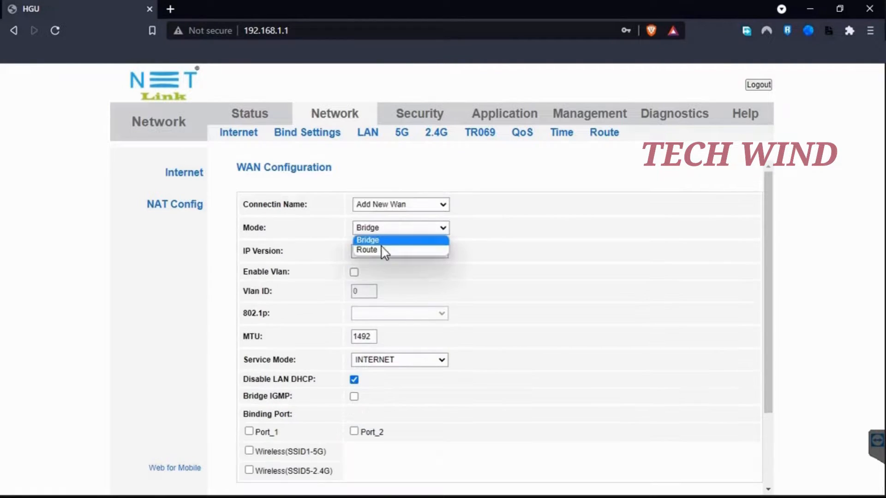
click(380, 249)
click(382, 251)
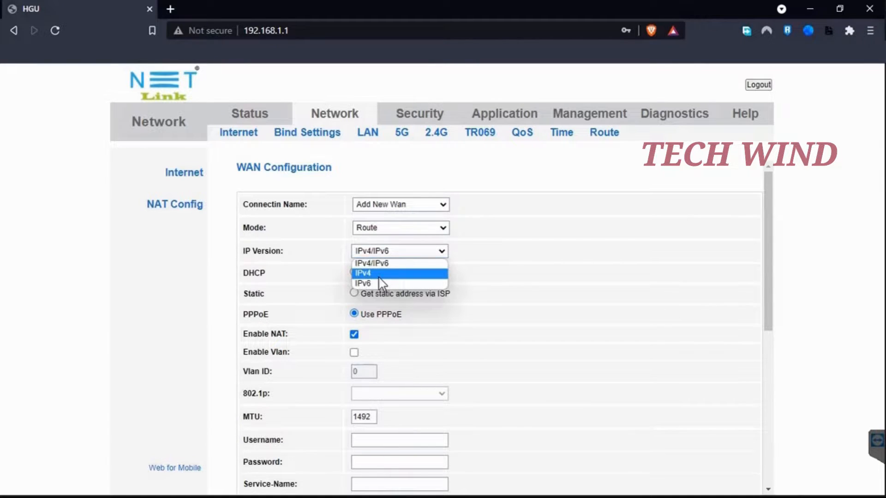
click(380, 272)
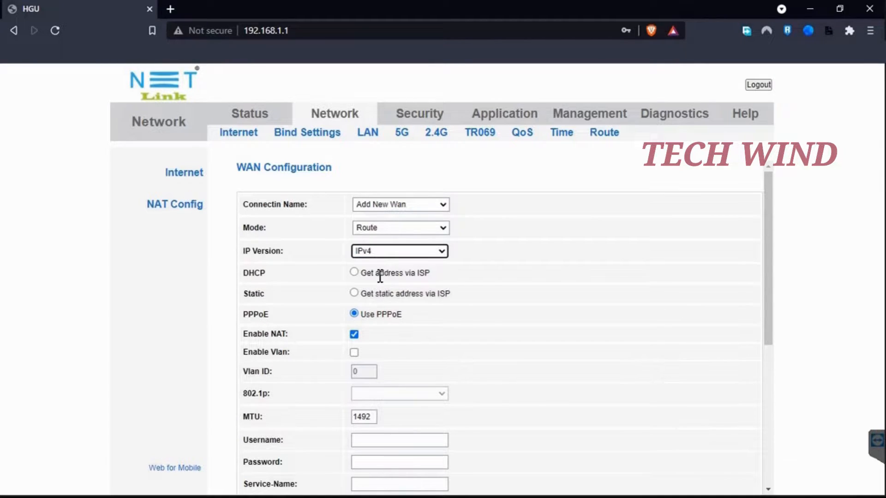
click(354, 272)
Enable VLAN on the new WAN connection with VLAN ID 1849 and 802.1p priority 6.
click(353, 353)
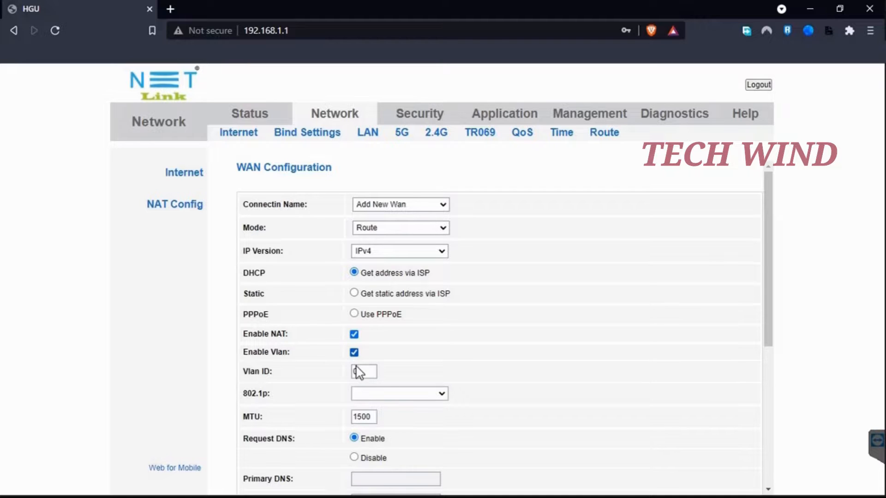
click(360, 372)
double_click(360, 372)
text(1849)
click(363, 396)
scroll(347, 369, down, 3)
click(377, 265)
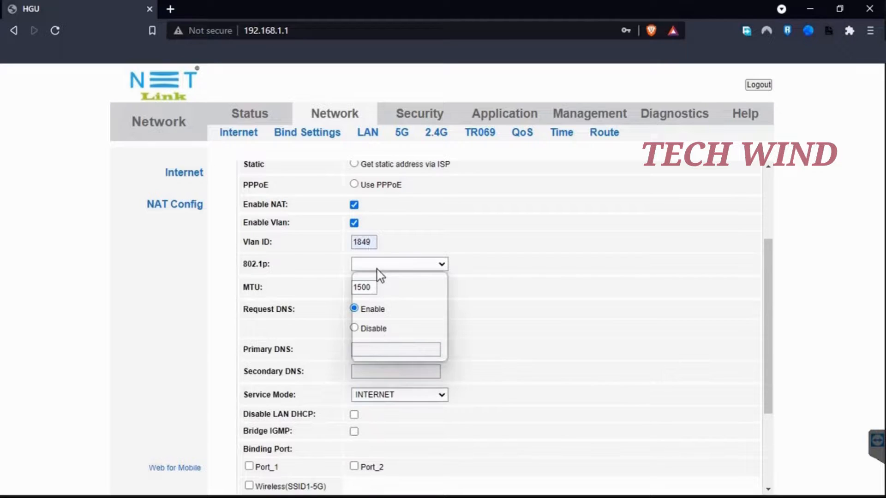
click(379, 350)
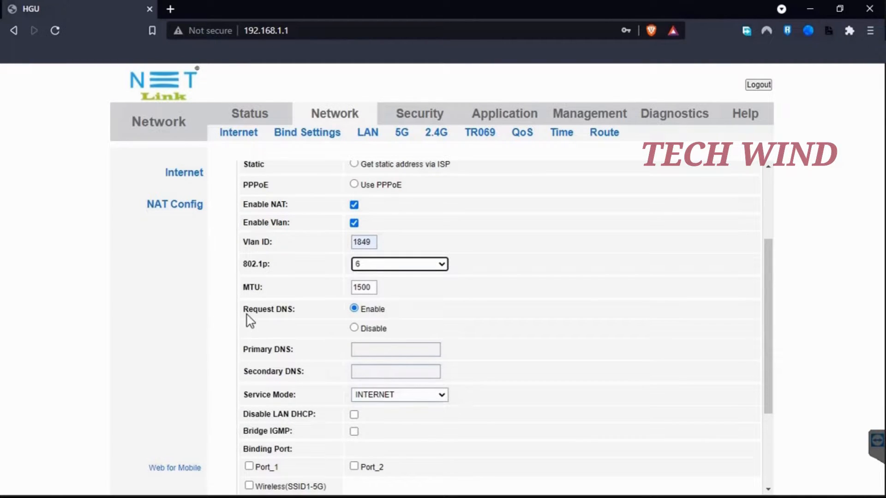
Set the new connection's service mode to VOIP_INTERNET, leave its ports unbound, review the settings, and apply them.
scroll(386, 319, down, 3)
click(401, 261)
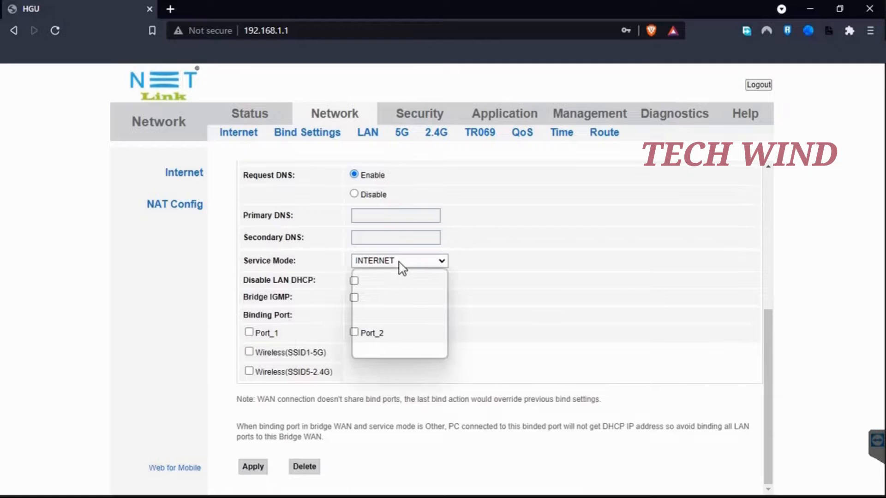
click(388, 340)
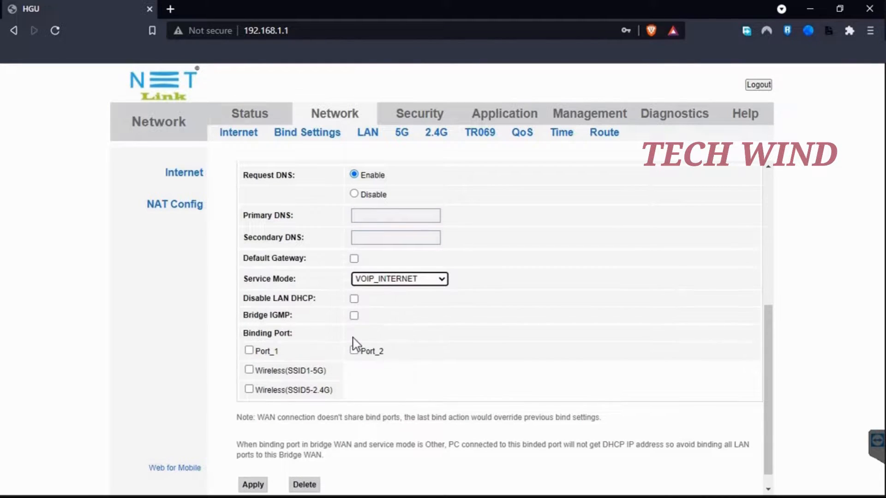
scroll(304, 357, down, 1)
scroll(298, 348, up, 6)
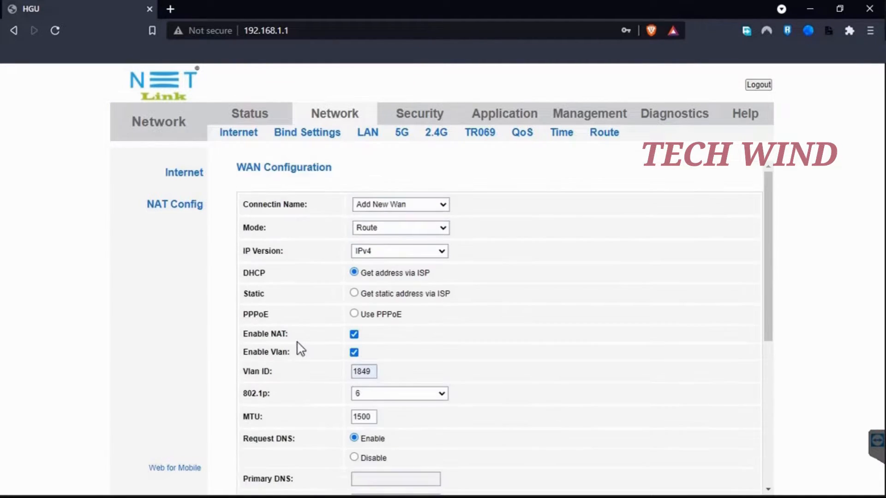
scroll(301, 349, down, 6)
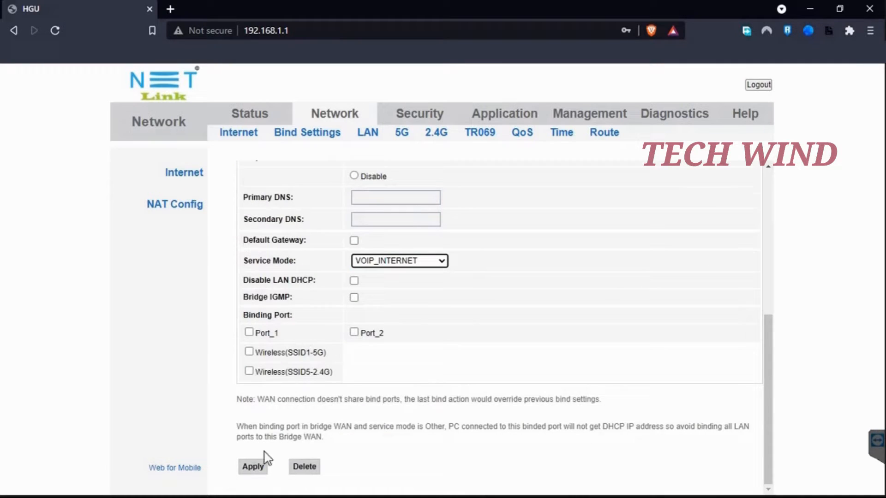
click(249, 467)
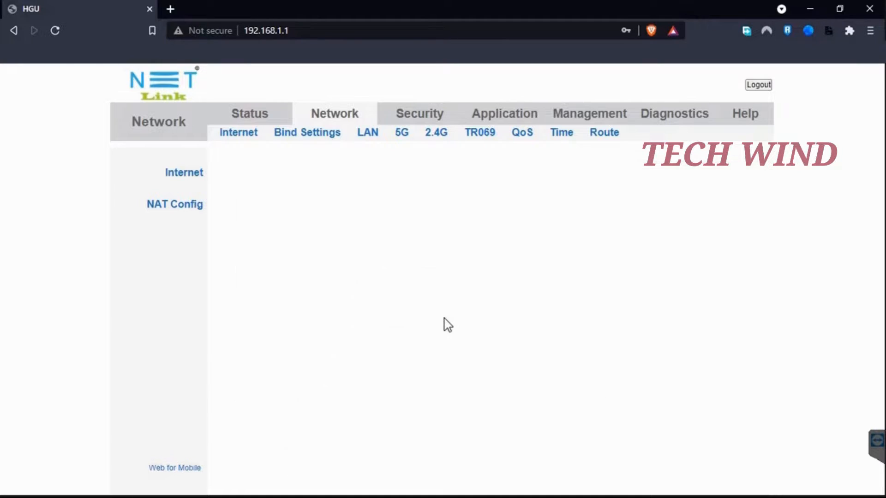
Check the WAN status of both service interfaces and the VoIP port status.
click(249, 114)
click(312, 135)
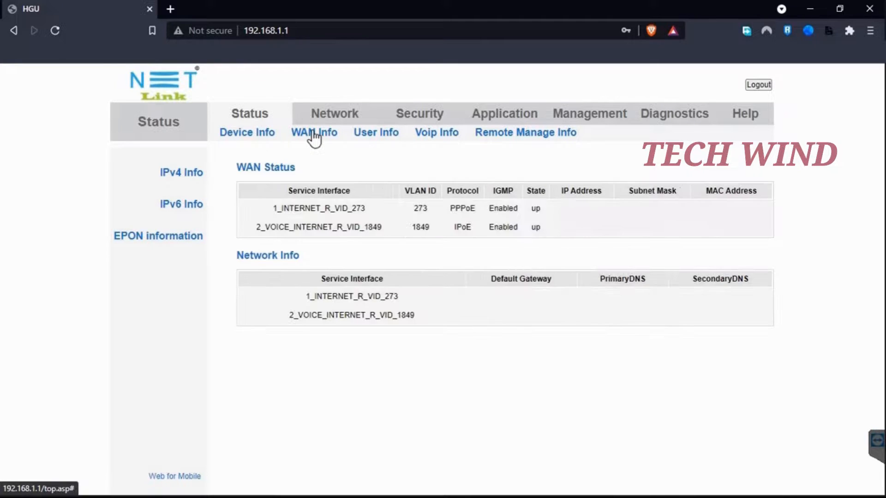
click(427, 135)
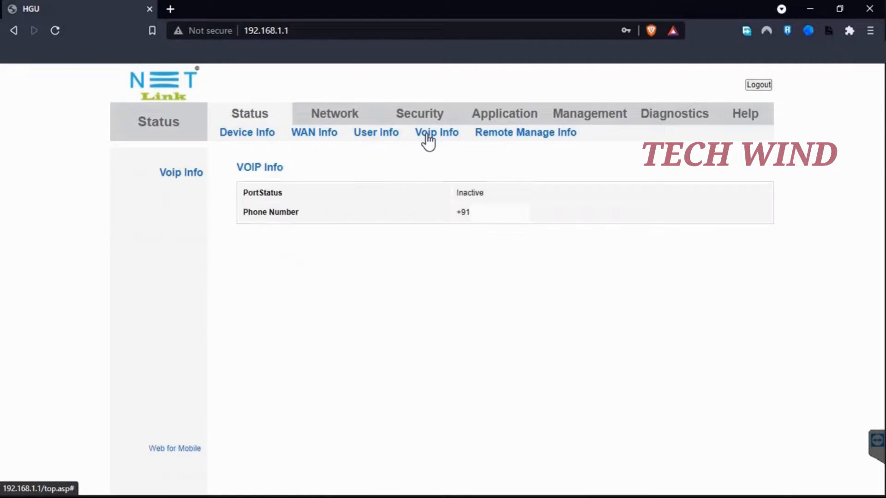
click(311, 134)
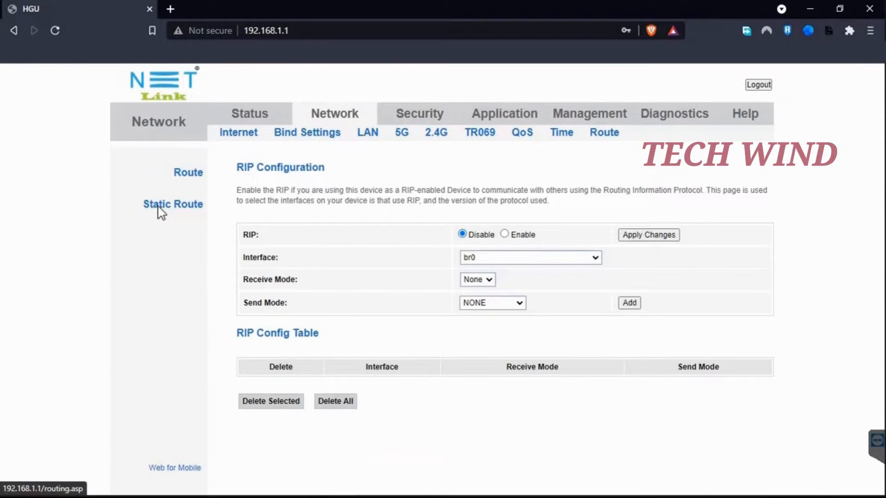
Go to the static route configuration and examine the full list of current routes.
click(159, 207)
click(433, 356)
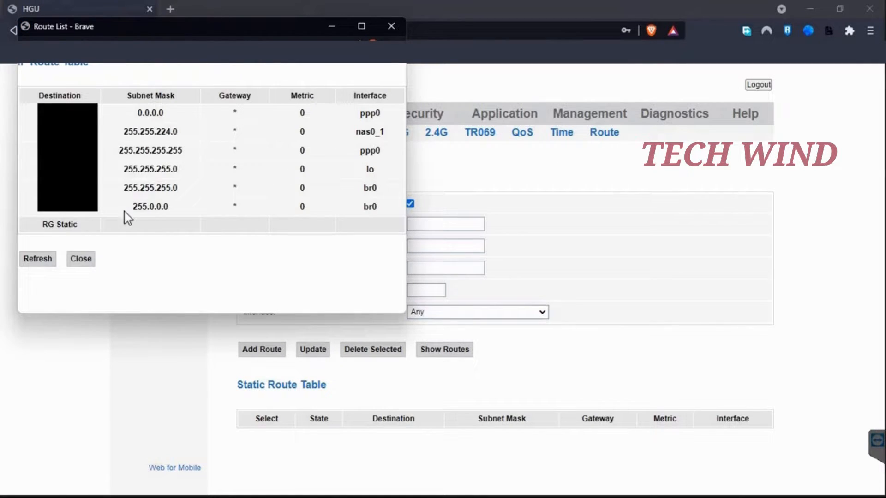
click(86, 259)
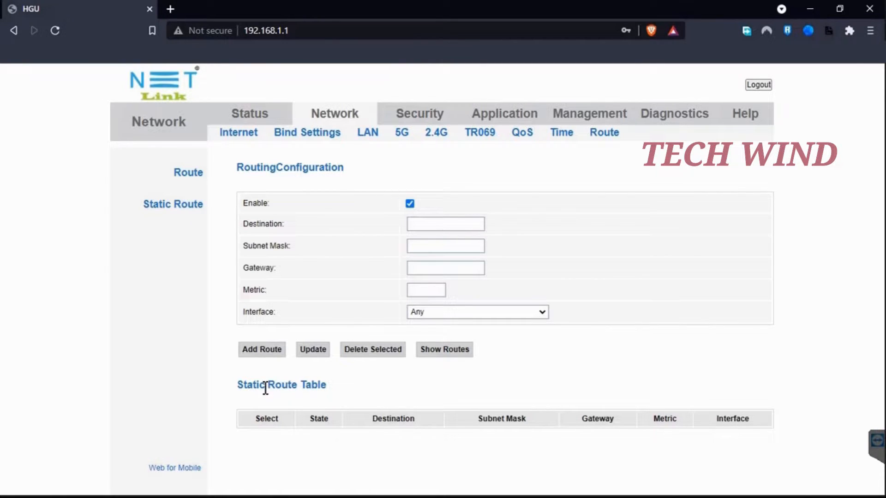
Set the destination of a new static route to 172.0.0.0.
click(261, 351)
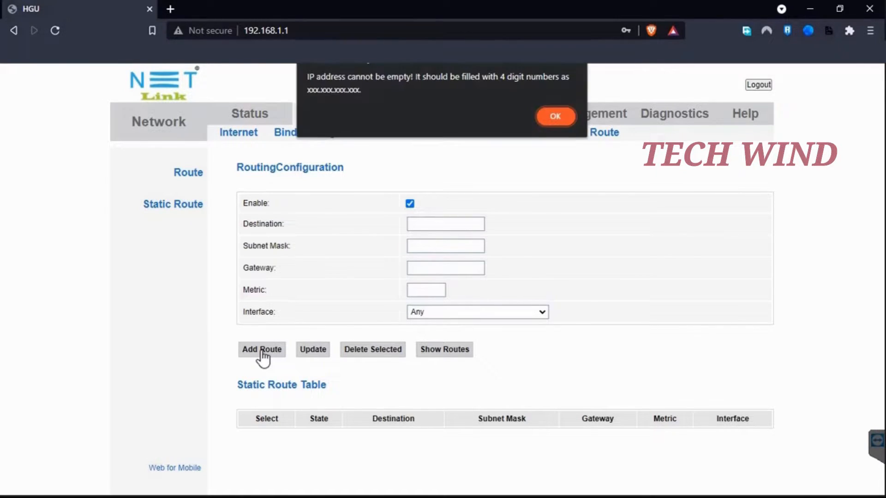
click(558, 119)
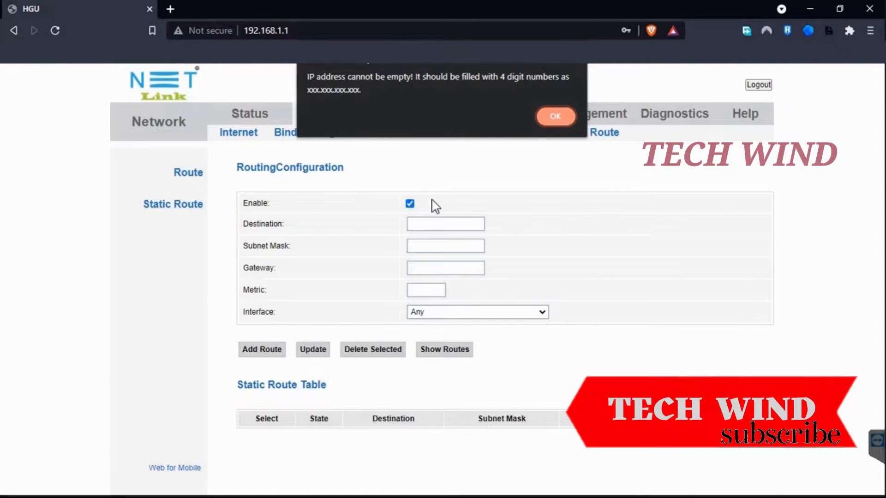
click(431, 224)
click(429, 249)
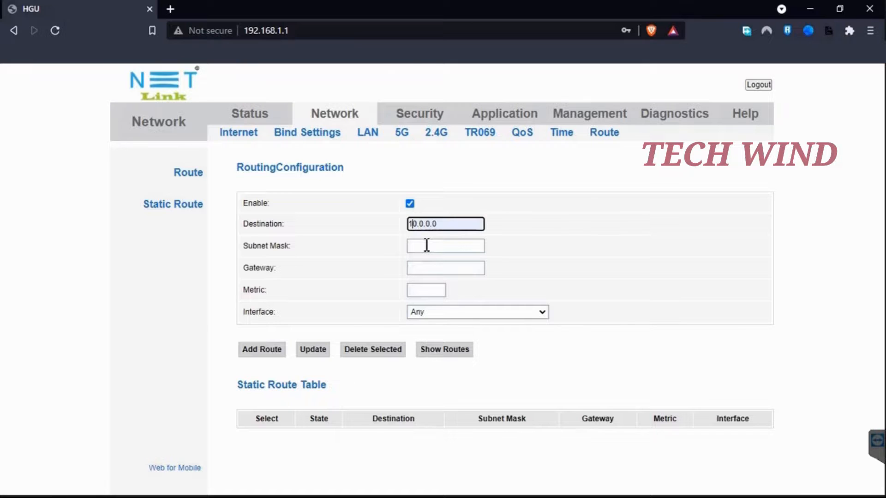
key(BackSpace)
key(Delete)
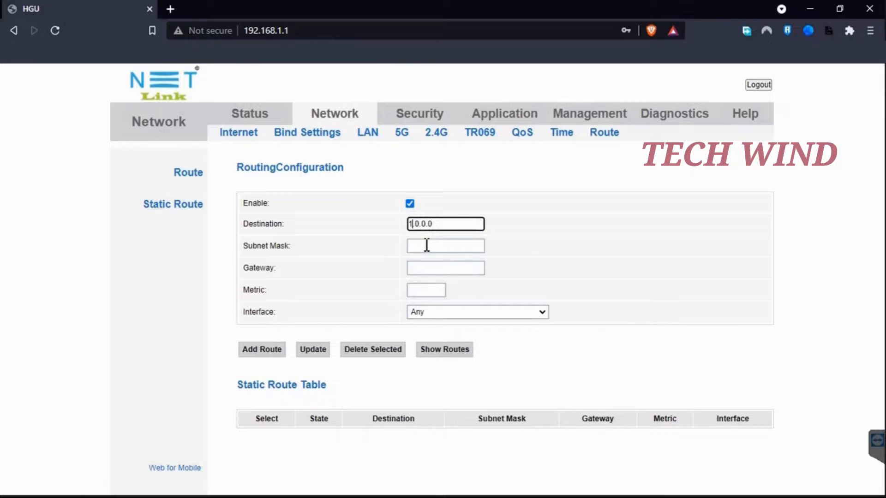
text(72.)
Add the route with subnet mask 255.0.0.0, the gateway address, metric 1, and interface 2_VOICE_INTERNET_R_VID_1849.
click(427, 245)
click(426, 268)
click(426, 290)
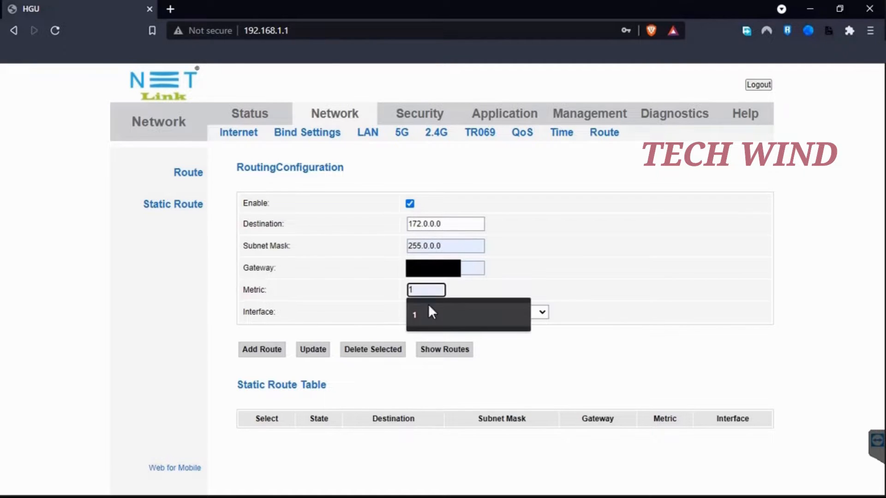
click(431, 312)
click(429, 312)
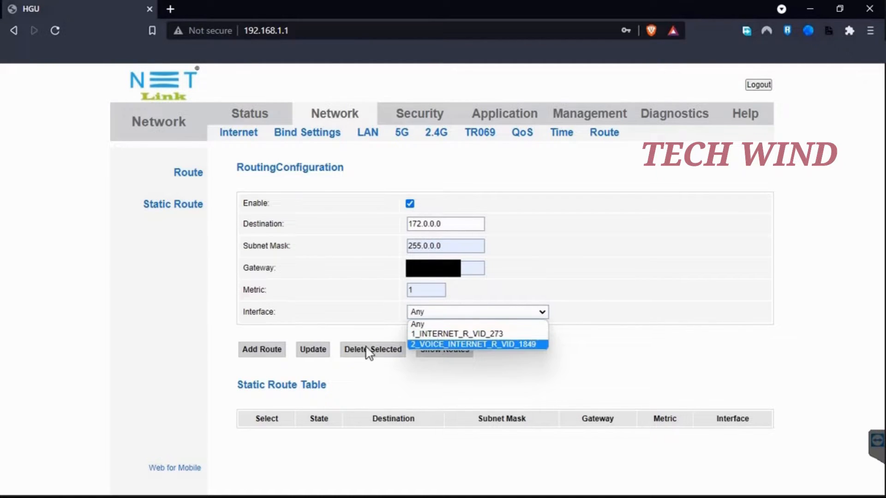
click(271, 358)
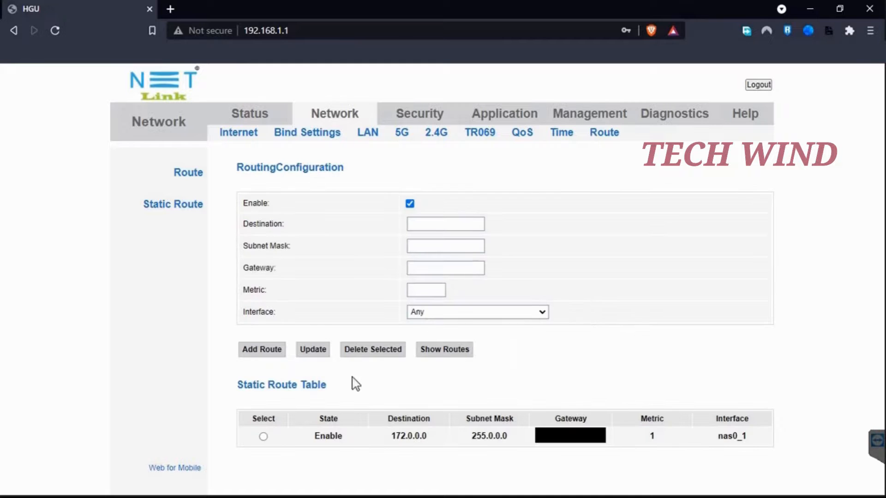
Check the 172.0.0.0 static route's metric and interface in the full route list.
click(263, 436)
click(369, 350)
click(459, 357)
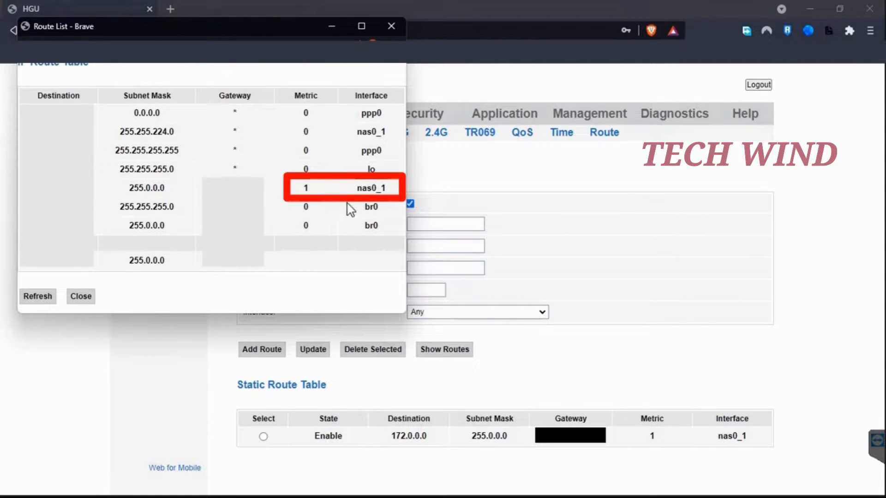
click(76, 299)
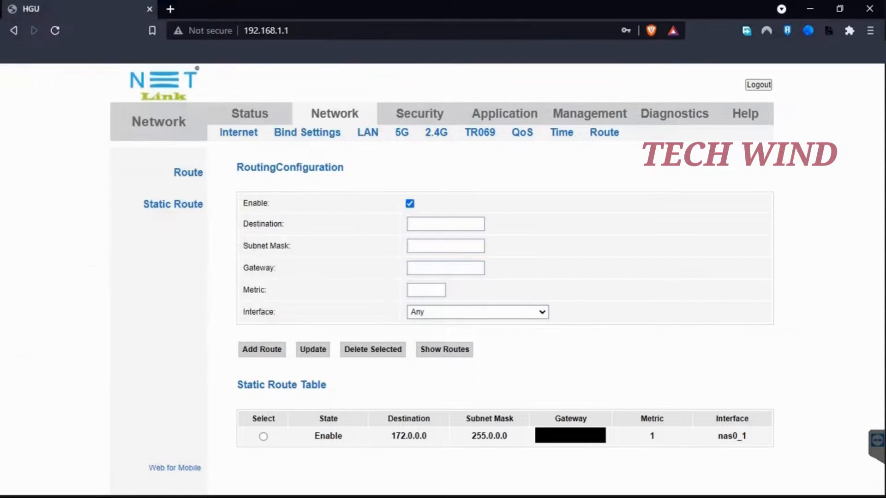
Switch to Command Prompt and ping tn.ftth.ims.bsnl.in again.
click(809, 9)
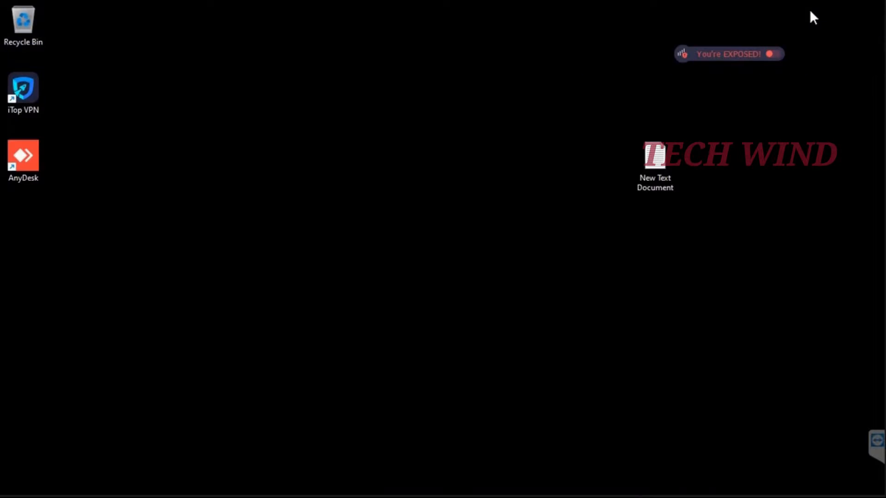
click(616, 487)
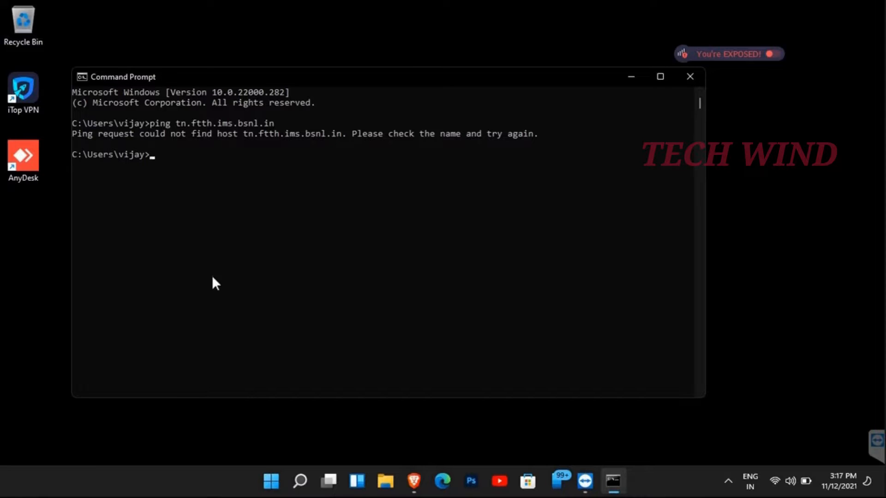
key(Up)
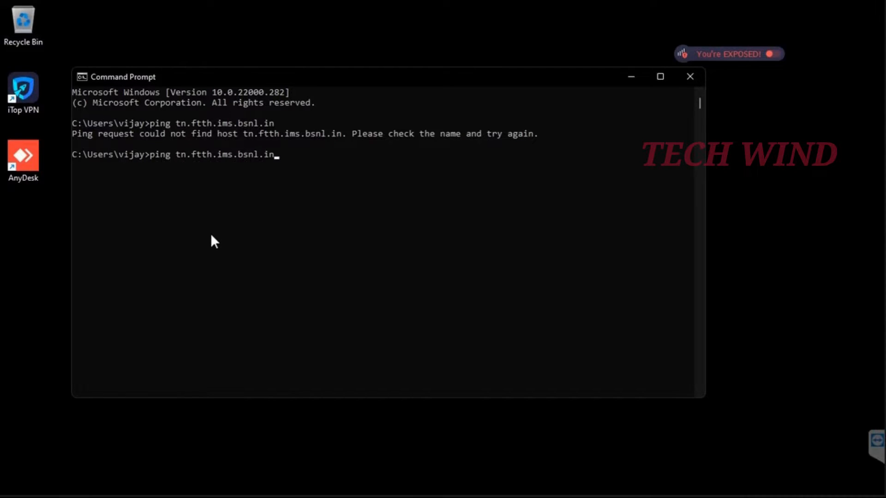
key(Return)
Ping the DNS server address 172.30.249.11.
text(p)
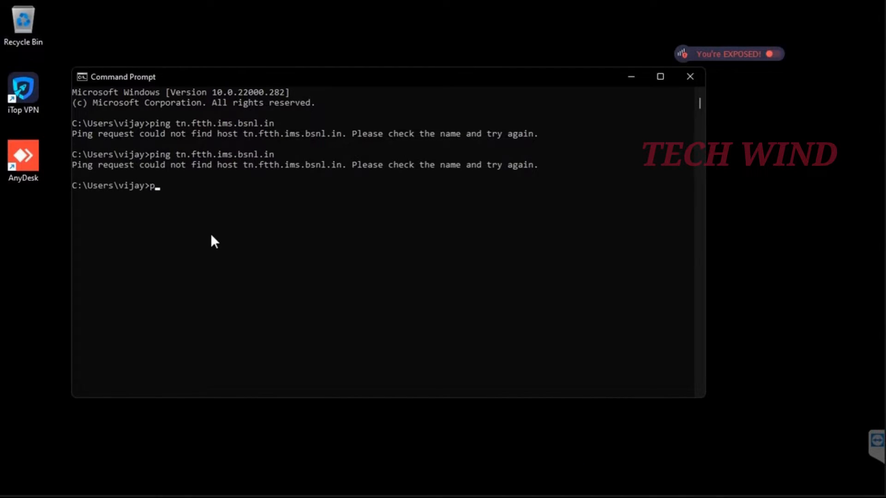
text(ing 172.30.249.11)
key(Return)
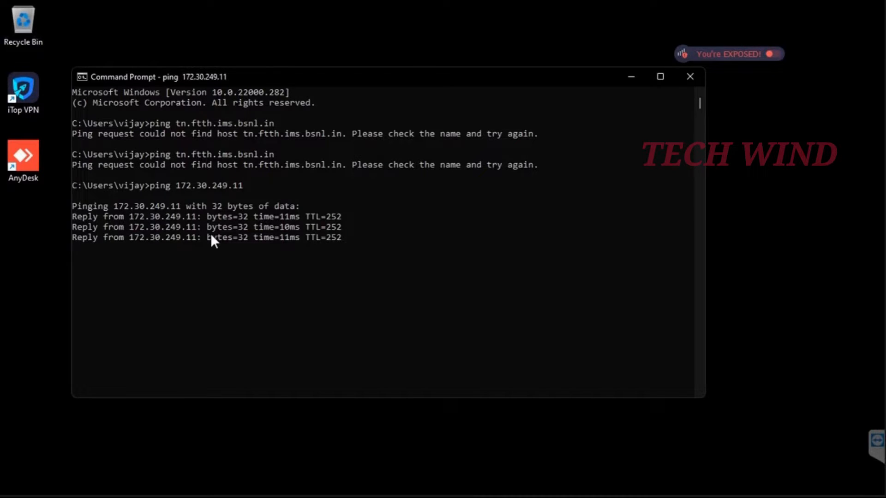
Ping 172.30.249.9 and minimize the Command Prompt window.
key(Up)
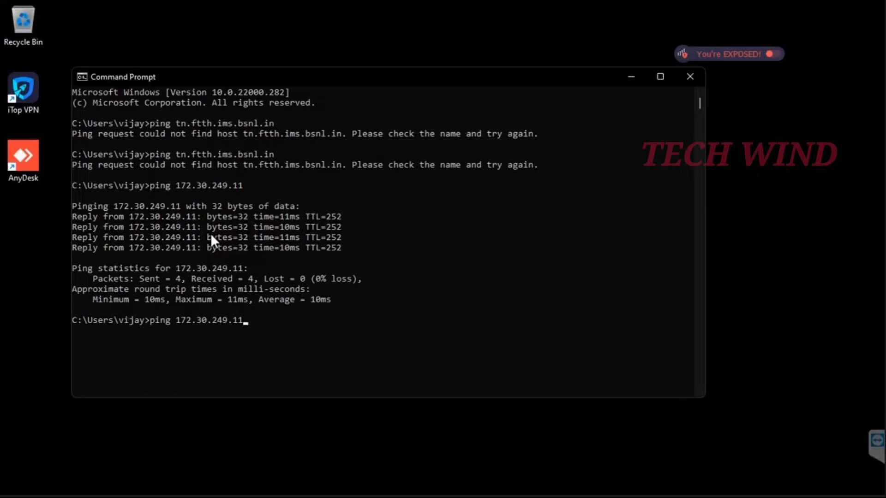
key(BackSpace)
key(BackSpace)
text(9)
key(Return)
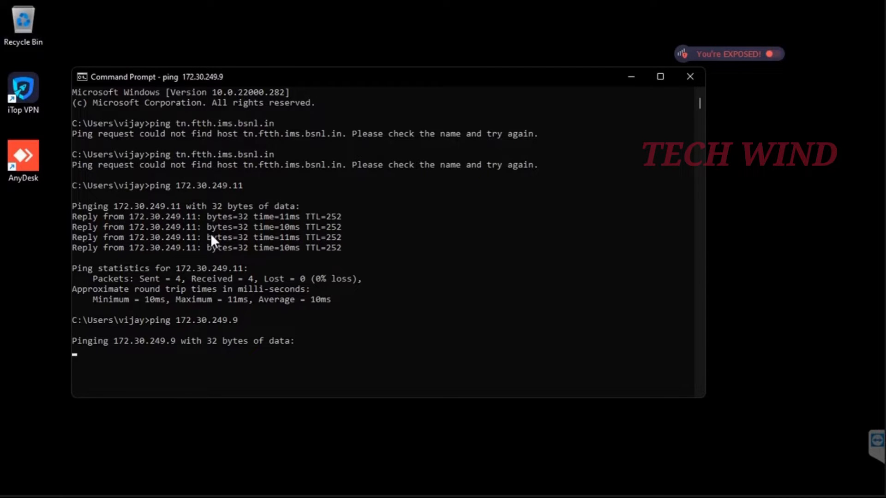
click(633, 77)
Open the Windows Control Panel and bring up the list of network adapters from the Network and Sharing Centre.
mouse_move(395, 478)
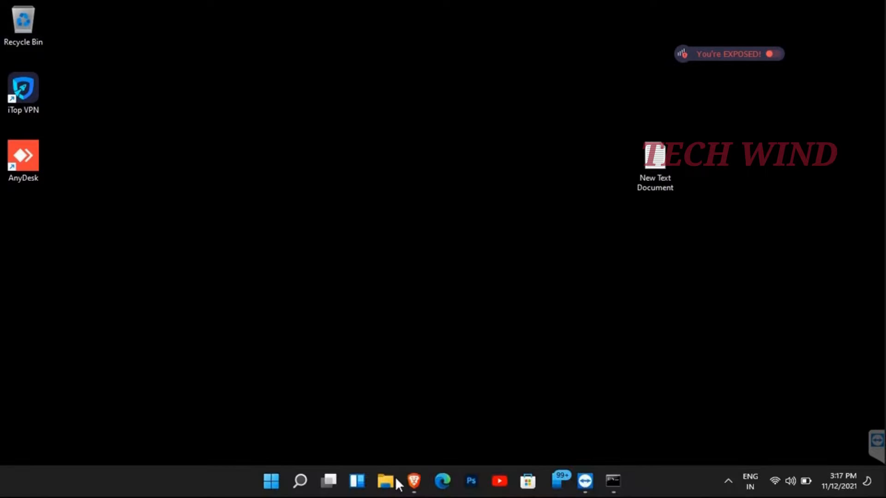
click(309, 474)
text(control)
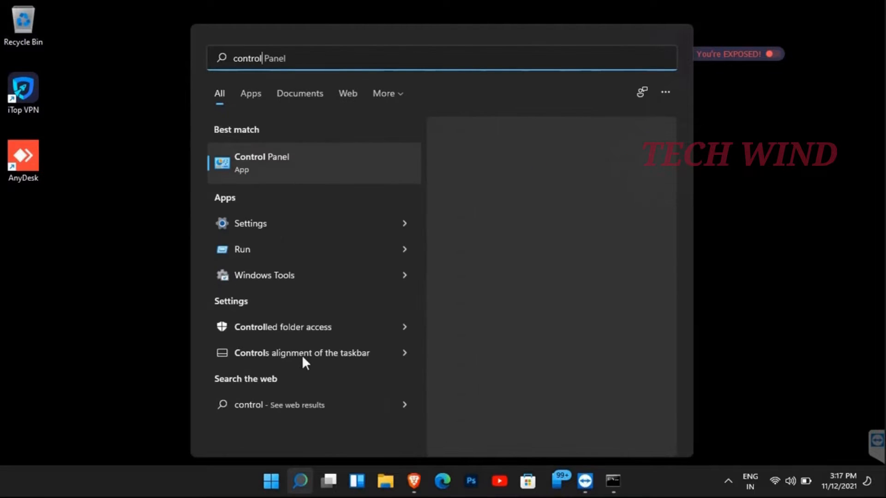
click(265, 170)
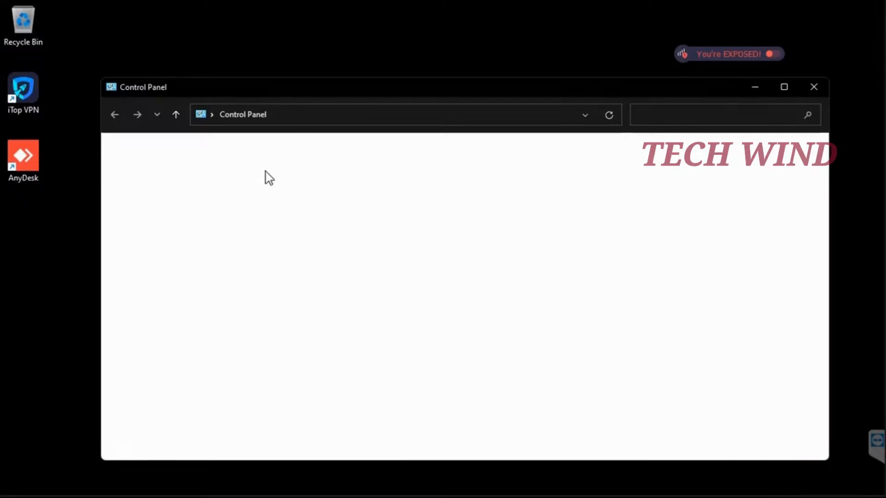
click(786, 88)
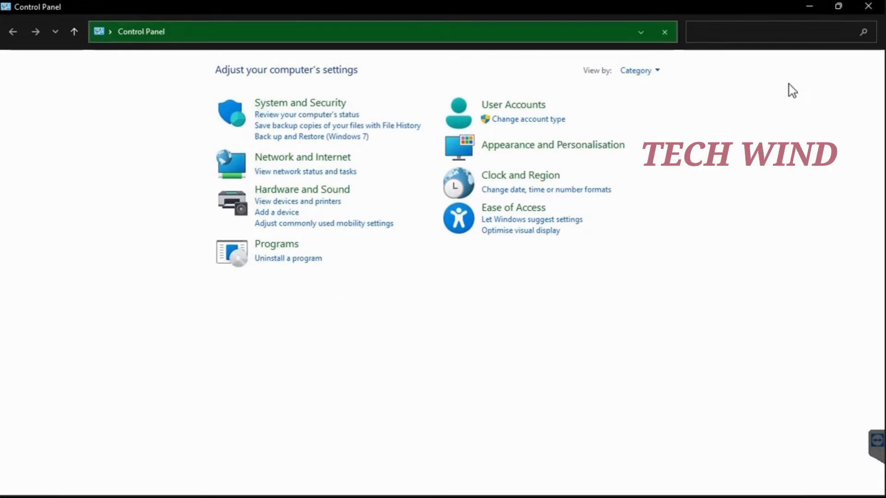
click(299, 156)
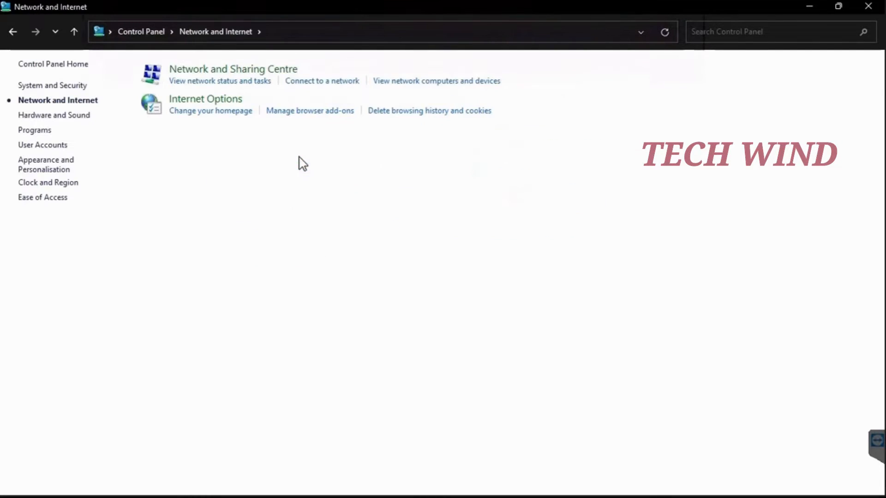
click(255, 70)
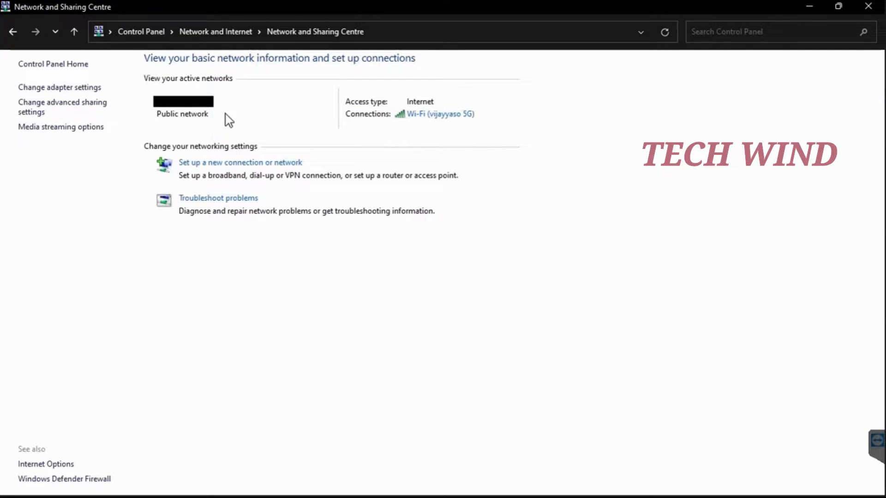
click(90, 89)
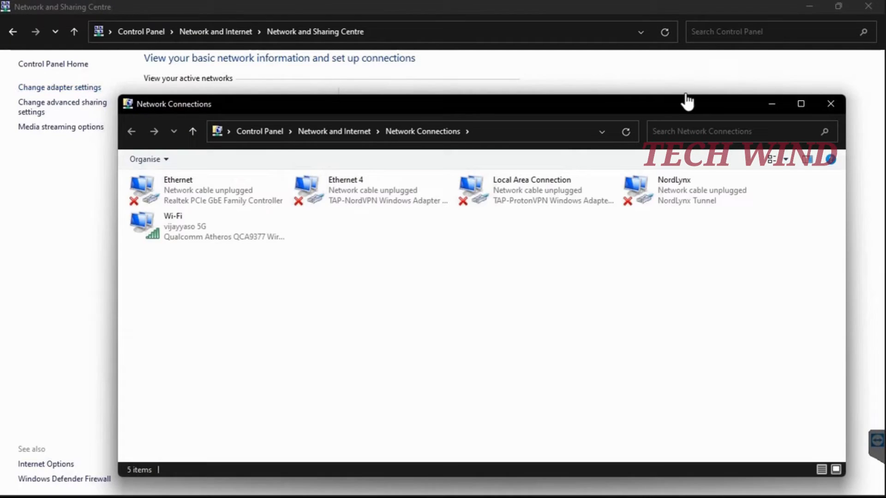
click(801, 103)
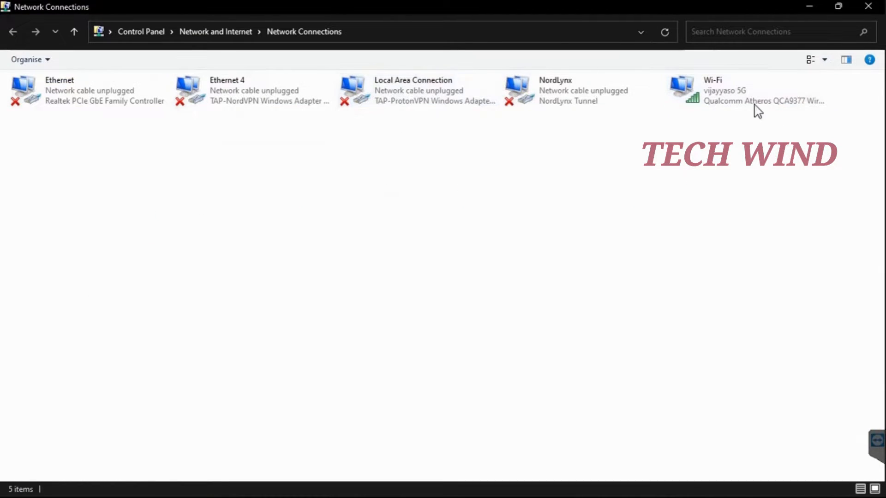
Open the Internet Protocol Version 4 (TCP/IPv4) properties of the Wi-Fi adapter.
double_click(721, 98)
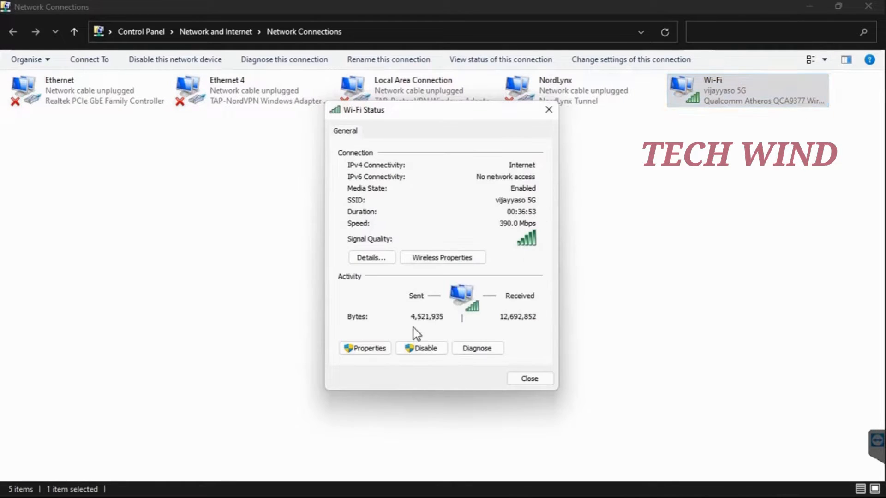
click(365, 348)
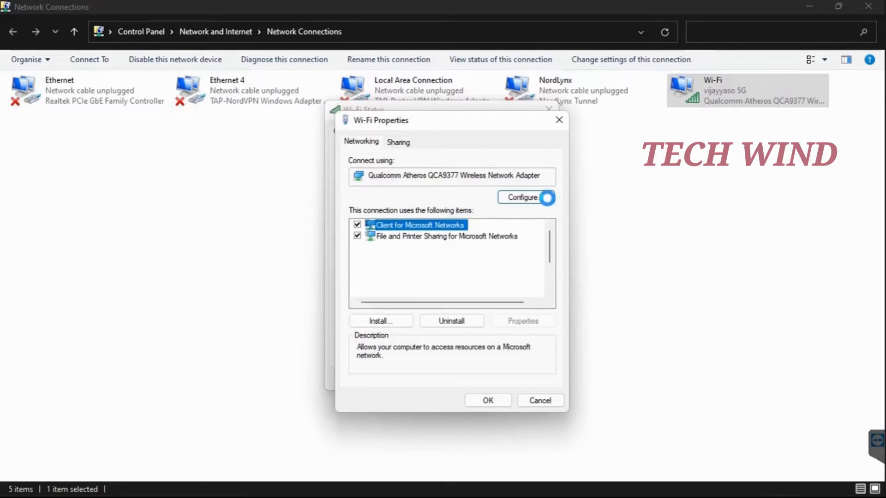
double_click(449, 280)
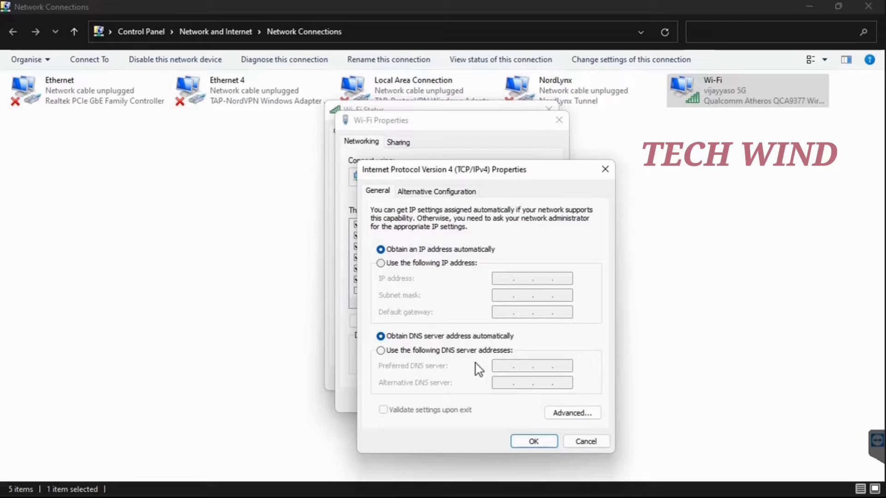
Switch the Wi-Fi adapter to manual DNS server addresses with 172.30.249.11 as the preferred DNS server.
click(467, 352)
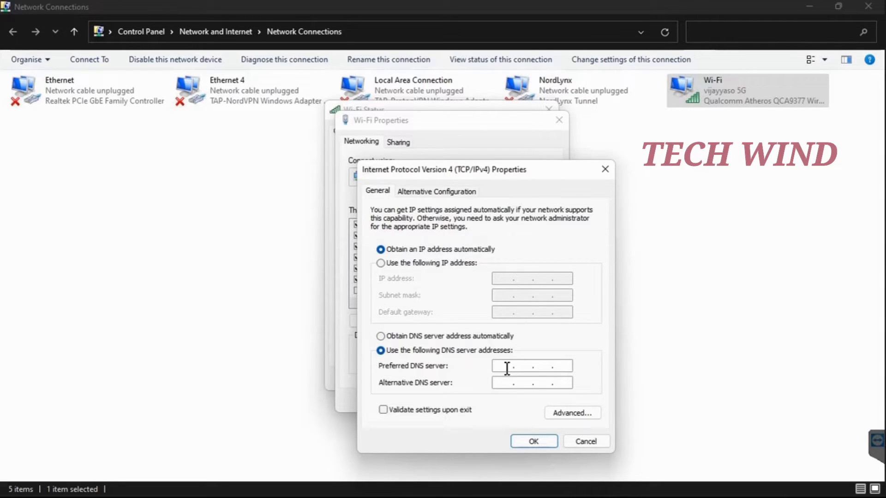
click(507, 368)
text(17230)
text(2)
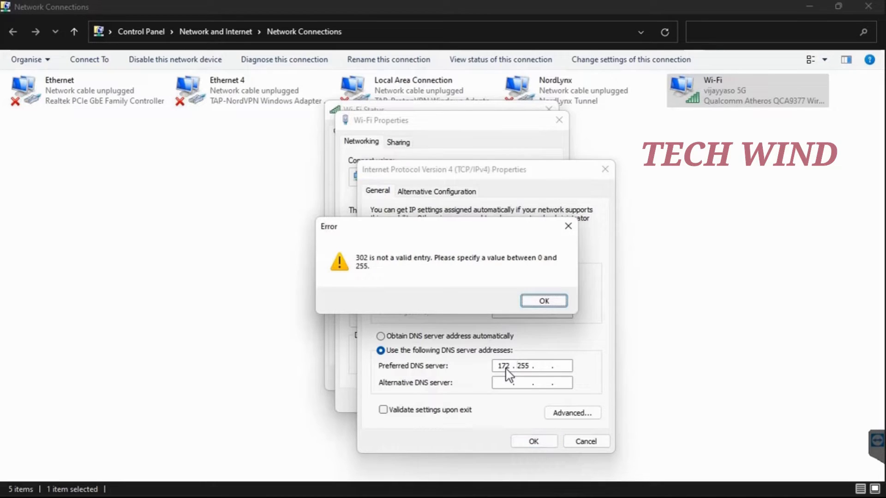
click(549, 303)
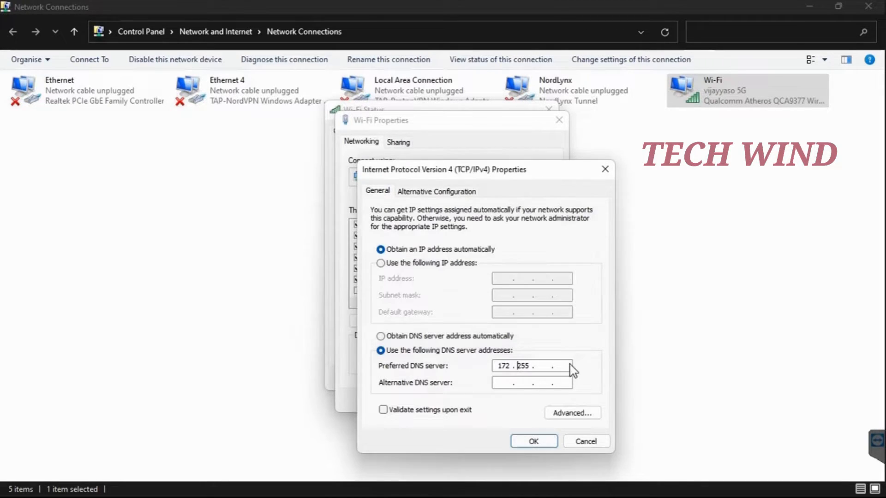
drag(530, 366, 519, 365)
text(30 . 249 . 11)
Set the alternative DNS server to 8.8.8.8, save the Wi-Fi adapter settings, and dismiss the network windows.
click(506, 384)
text(8.8.8.8)
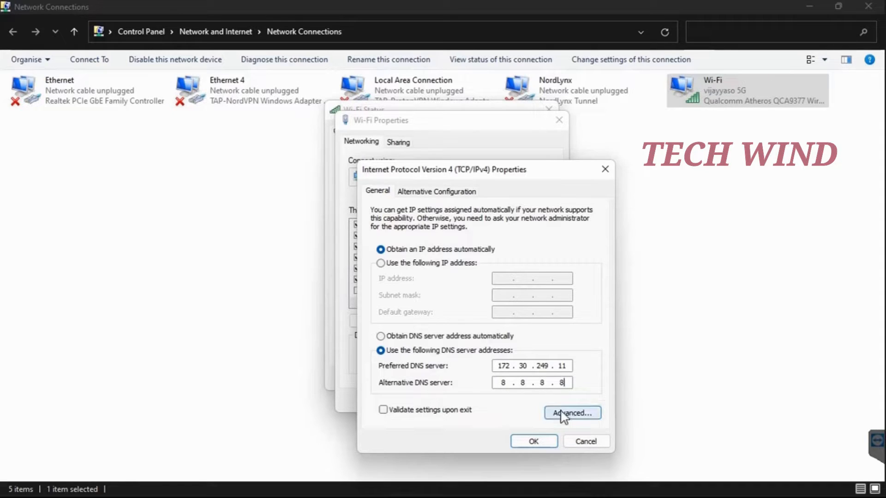
click(527, 442)
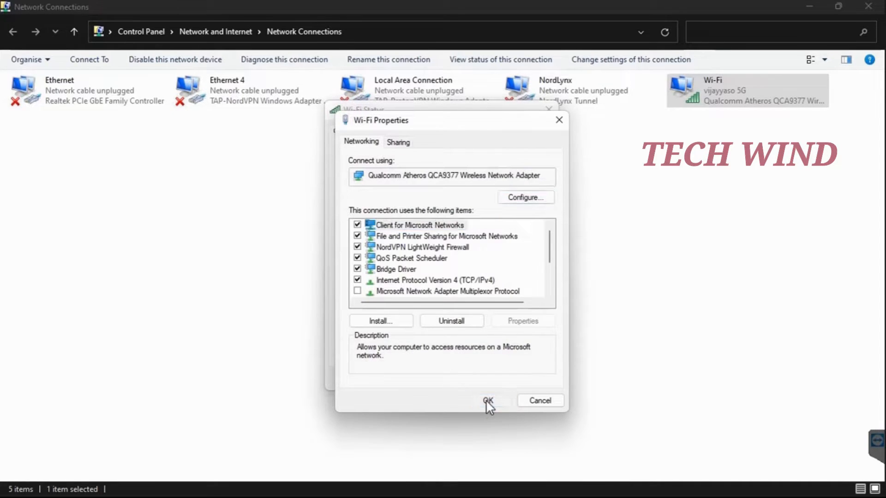
click(486, 399)
key(Escape)
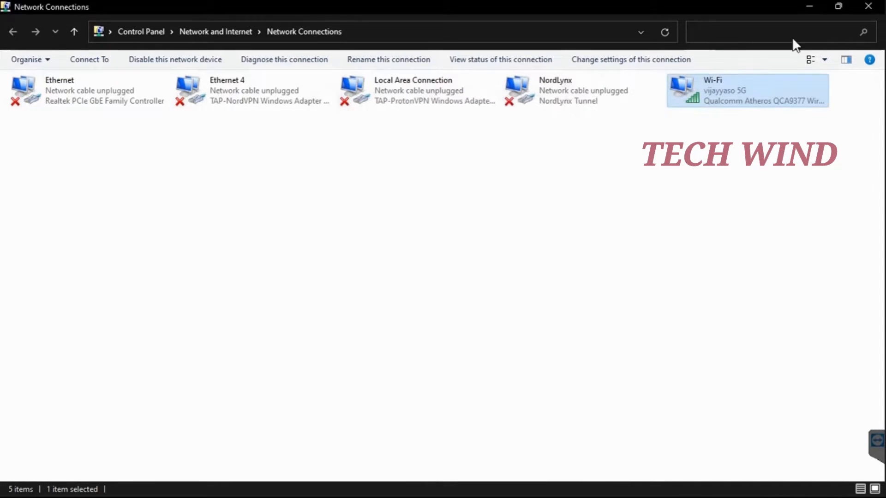
click(808, 7)
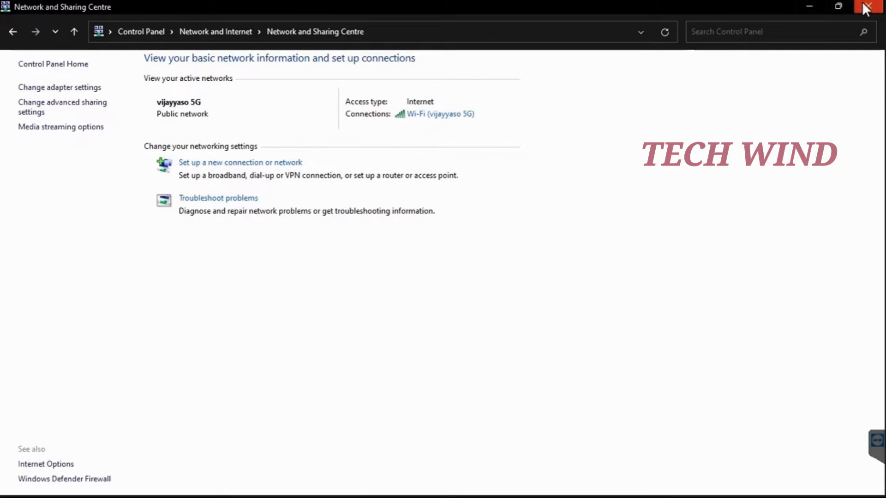
click(868, 6)
Return to Command Prompt and ping tn.ftth.ims.bsnl.in with the new DNS settings.
click(600, 485)
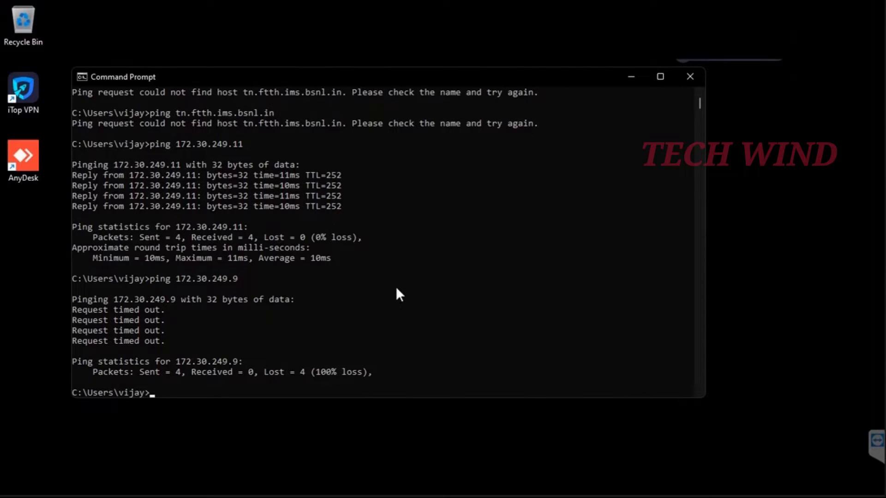
key(Up)
key(Up)
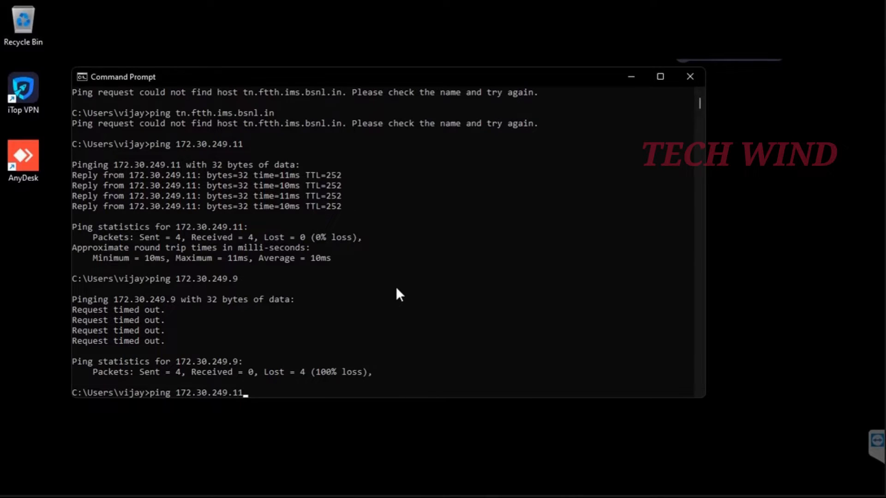
key(Up)
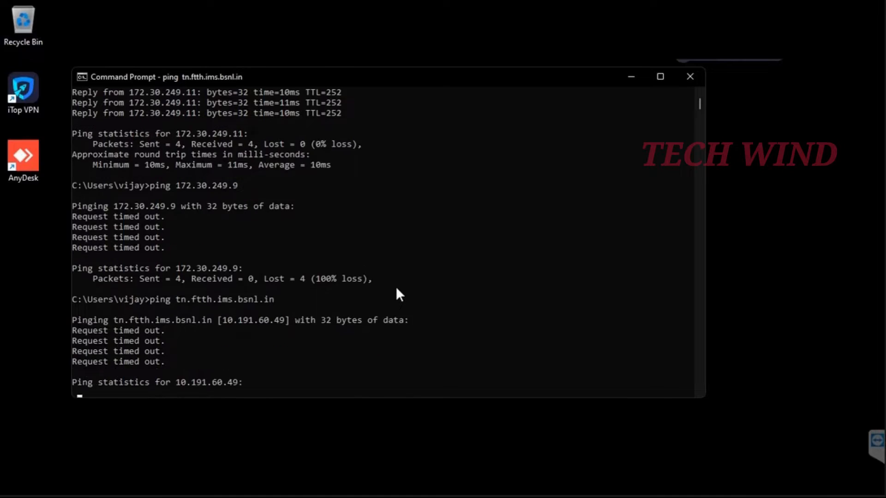
Ping 8.8.8.8 to check internet connectivity.
text(ping )
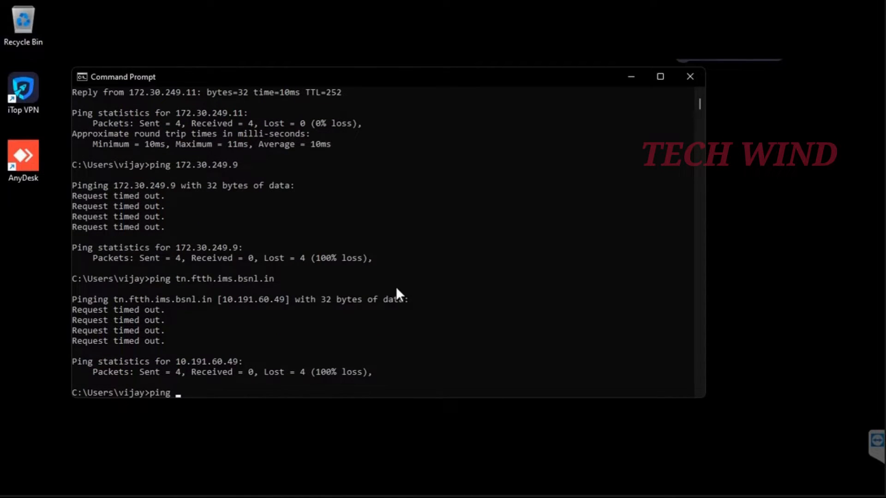
text(8.8.8.8)
key(Return)
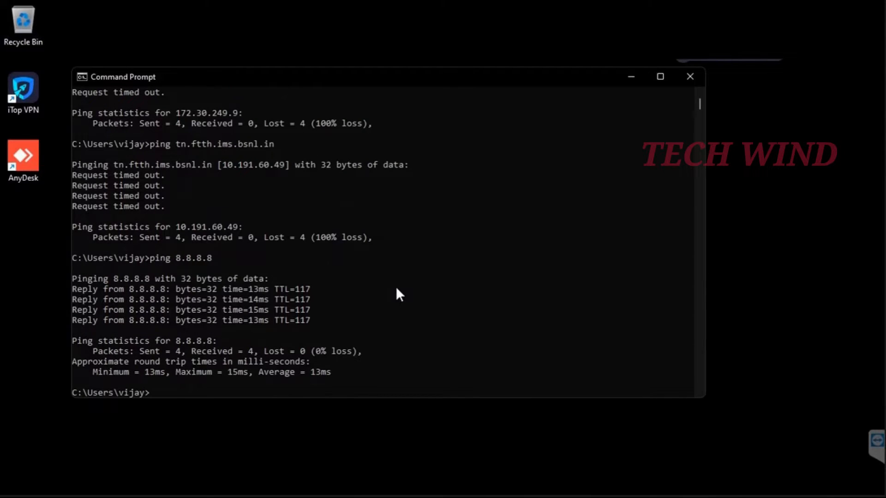
Repeat the ping to 172.30.249.9.
key(Up)
key(Up)
key(Up)
key(Return)
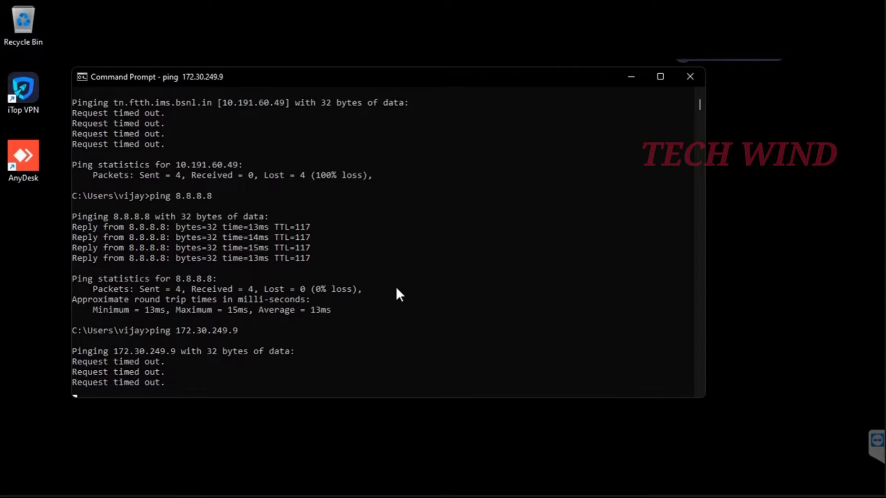
Ping 172.30.249.11 once more and minimize the Command Prompt window.
key(Up)
key(Up)
key(Up)
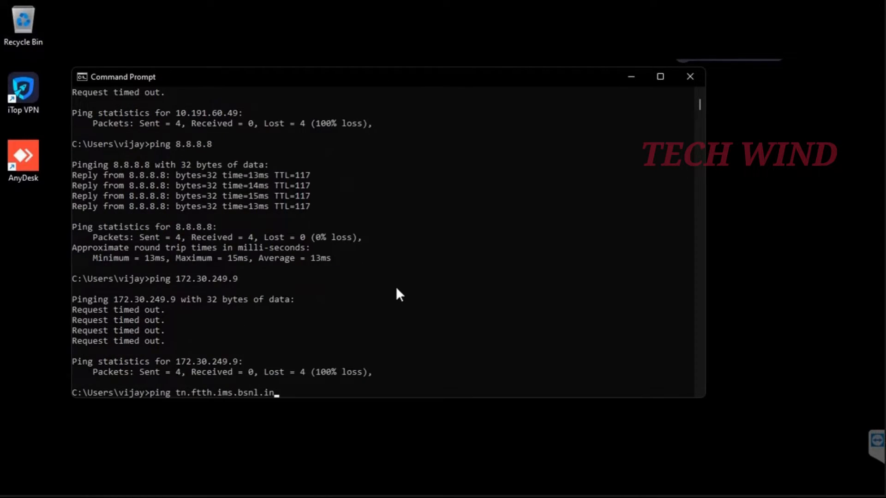
key(Down)
key(BackSpace)
text(11)
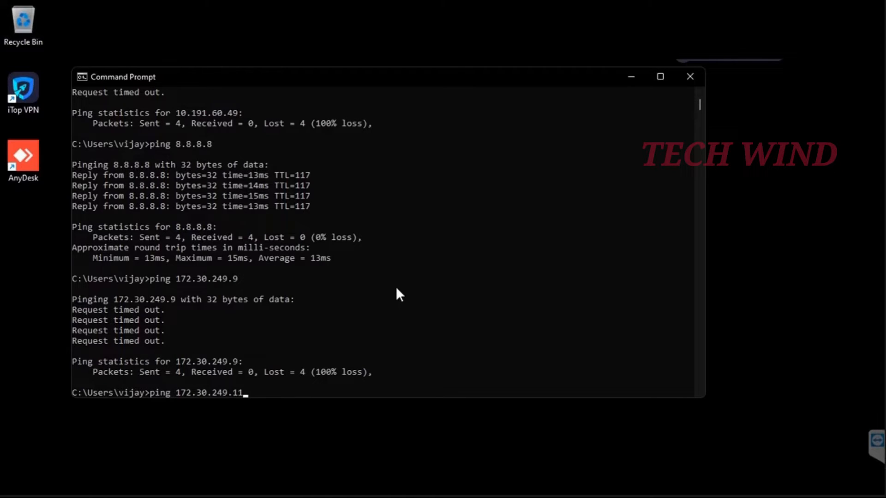
key(Return)
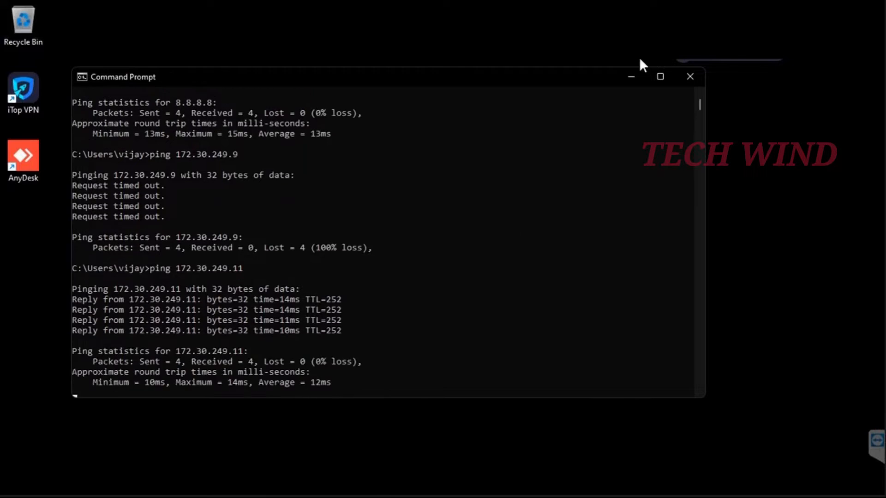
click(631, 76)
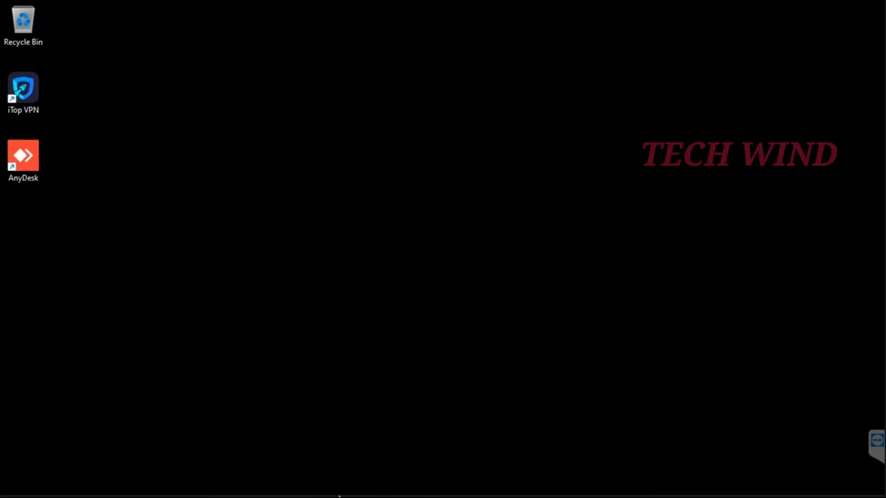
Switch to the Brave browser, search for "microsip download" in a new tab and open the official MicroSIP Downloads page.
mouse_move(498, 492)
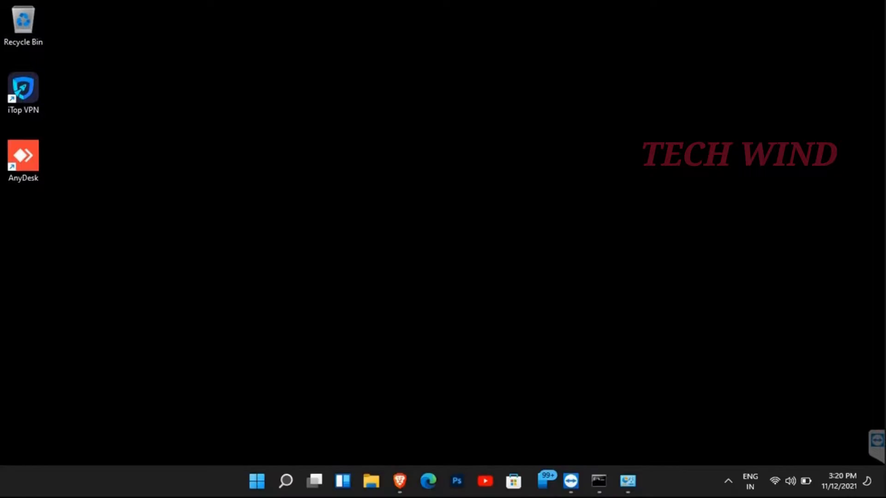
click(395, 479)
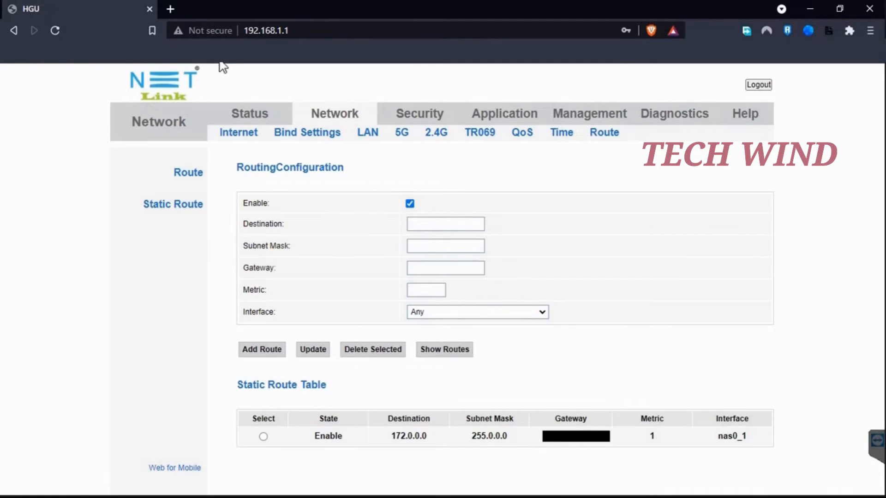
click(171, 13)
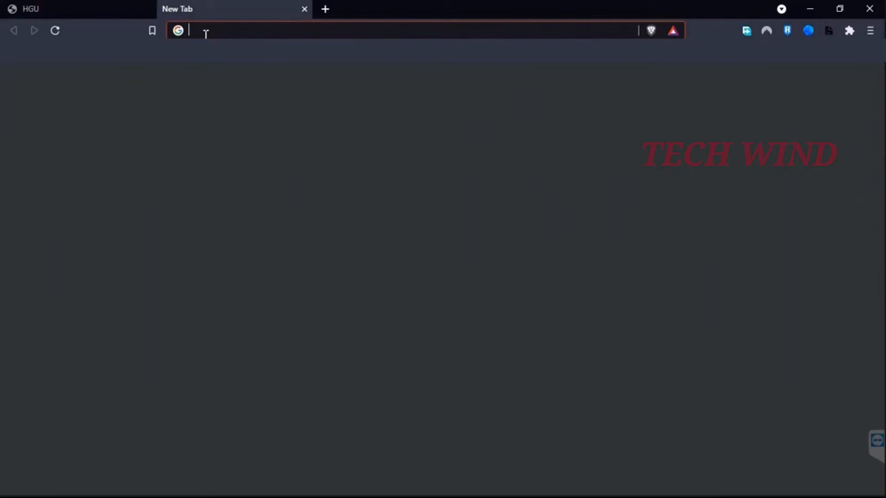
text(microsip)
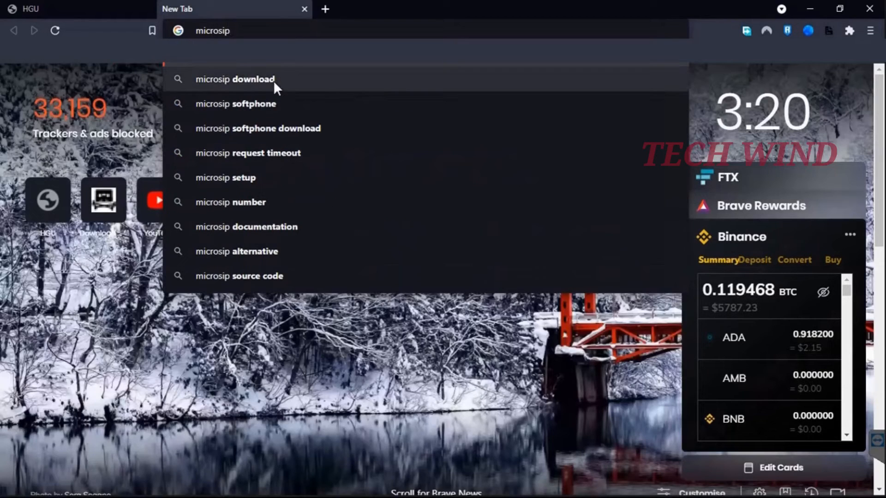
key(Down)
key(Return)
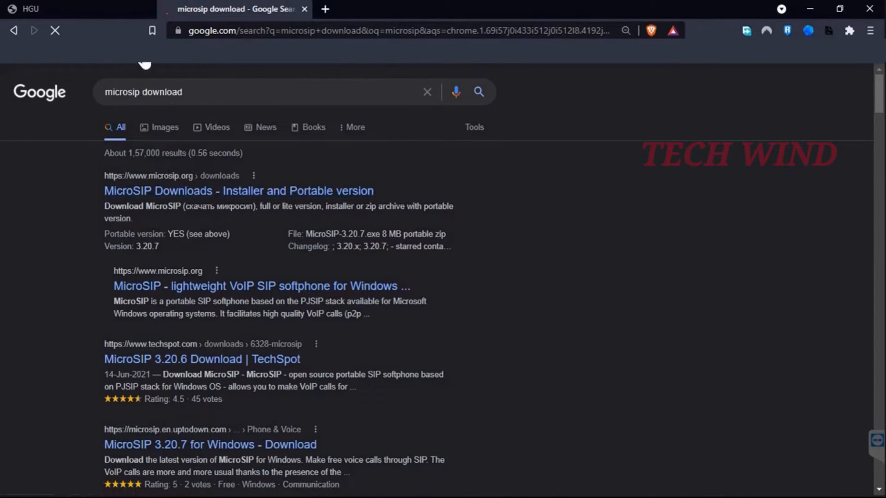
Add a static route on the router for destination 10.0.0.0, mask 255.0.0.0, the gateway address, metric 1 and interface 2_VOICE_INTERNET_R_VID_1849.
click(127, 8)
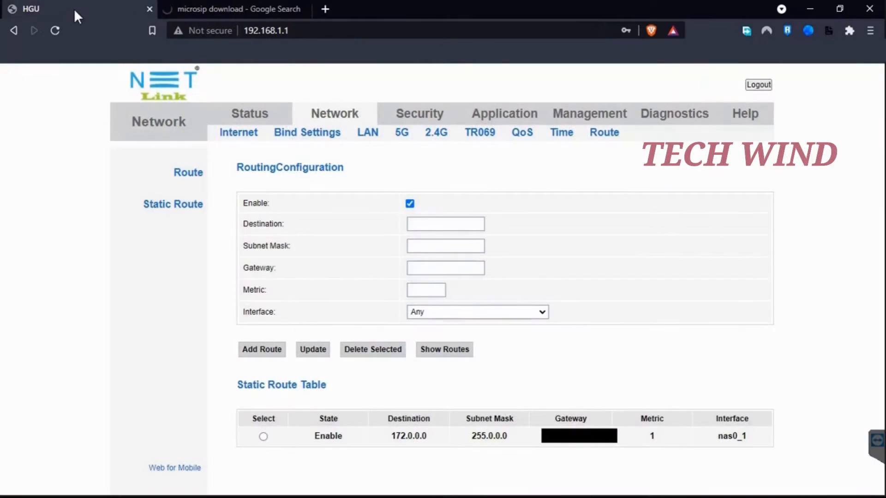
click(433, 224)
click(426, 249)
click(427, 246)
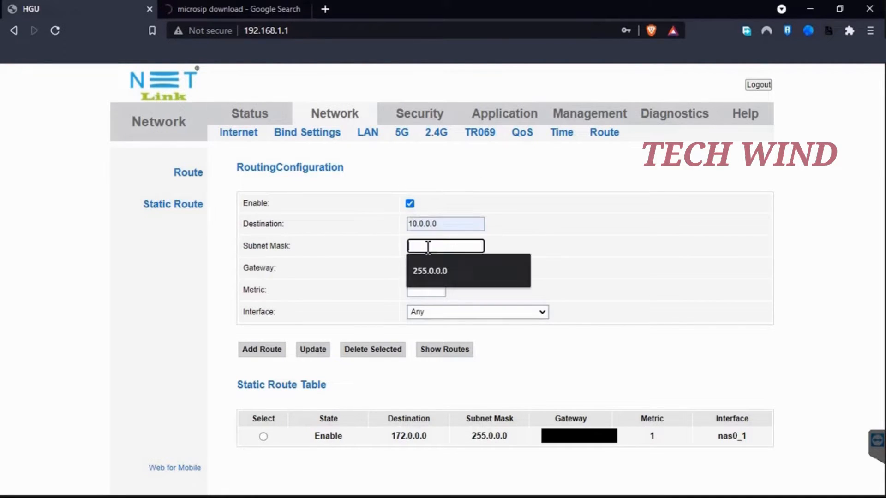
click(432, 273)
click(426, 290)
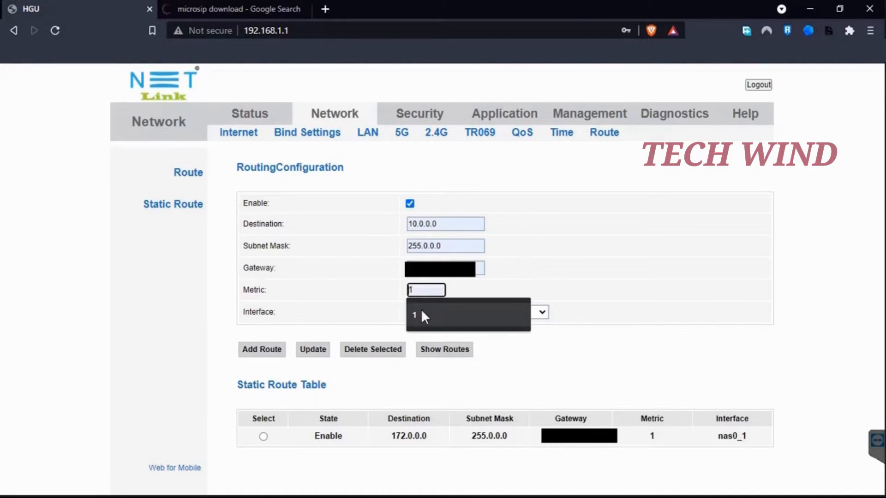
click(421, 309)
click(422, 312)
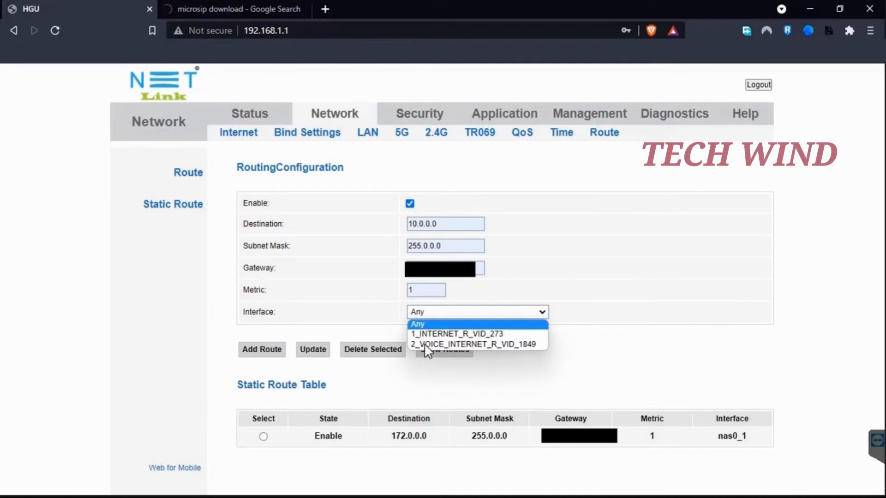
click(424, 344)
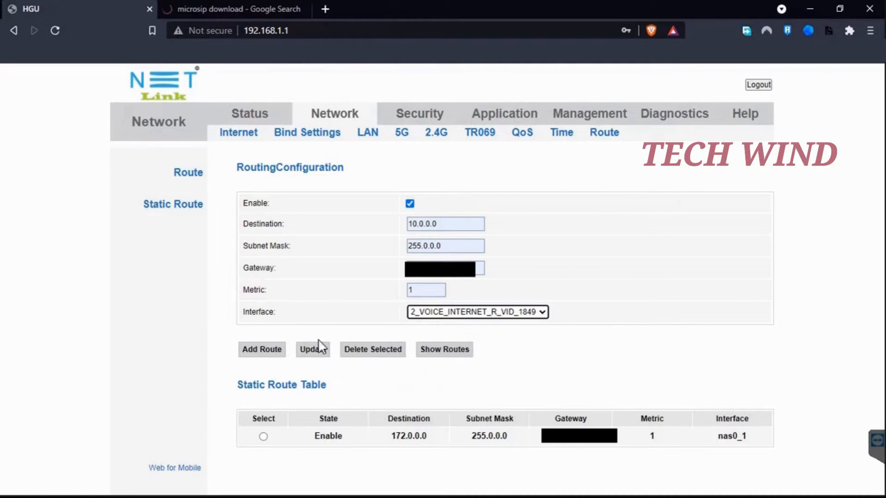
click(262, 350)
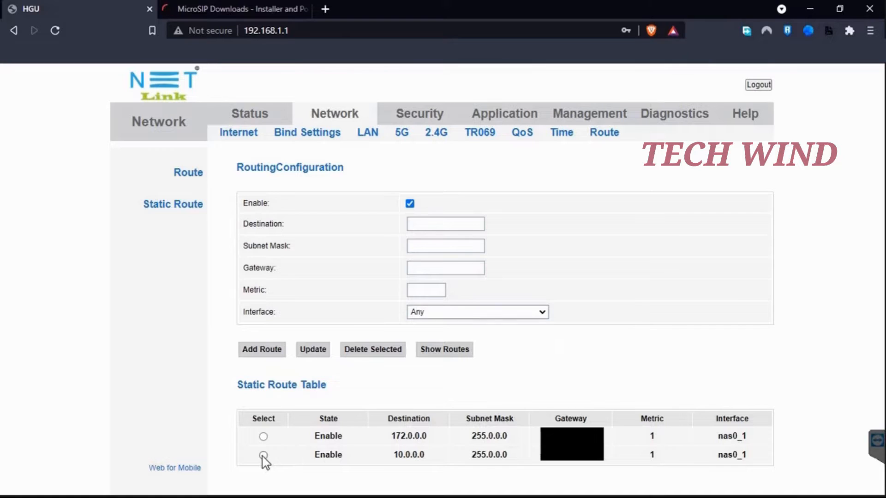
Examine the metric 1 nas0_1 entries in the router's route list, close it and reopen the Static Route page.
click(454, 354)
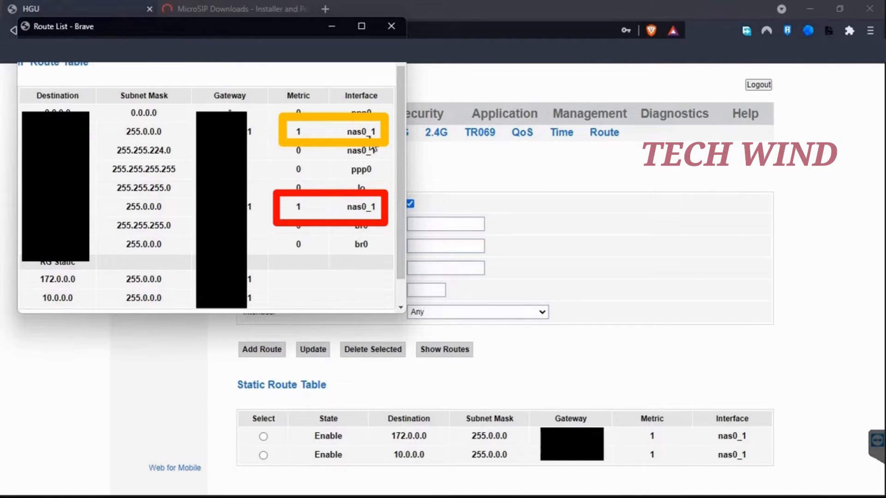
drag(364, 132, 157, 133)
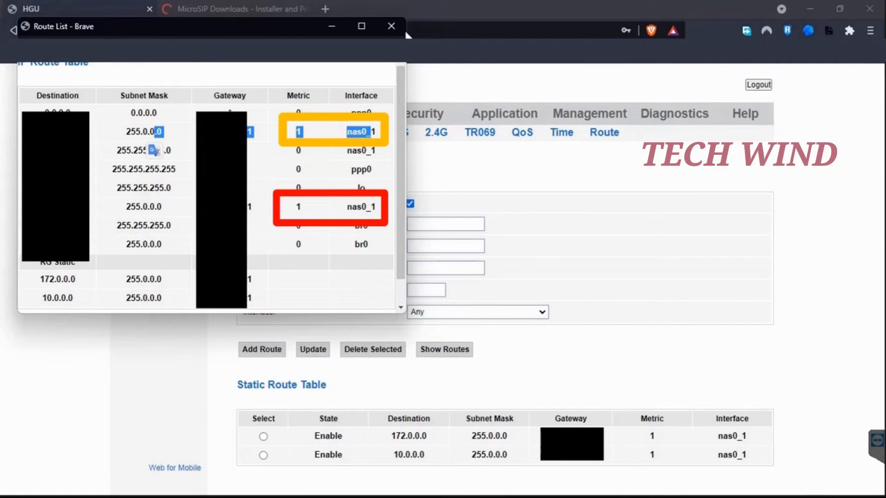
click(392, 26)
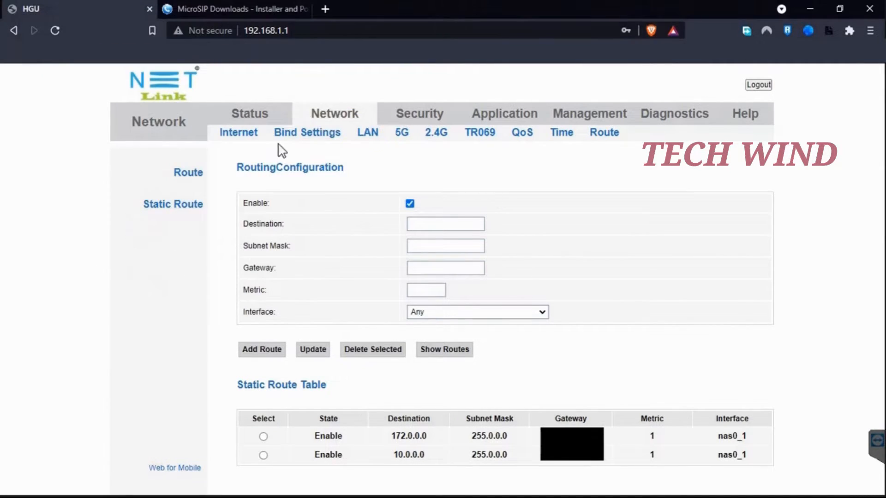
click(608, 138)
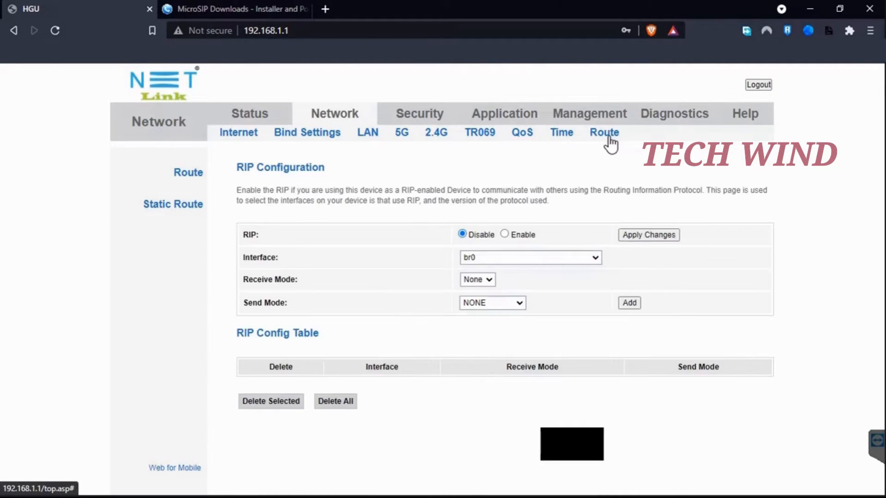
click(189, 212)
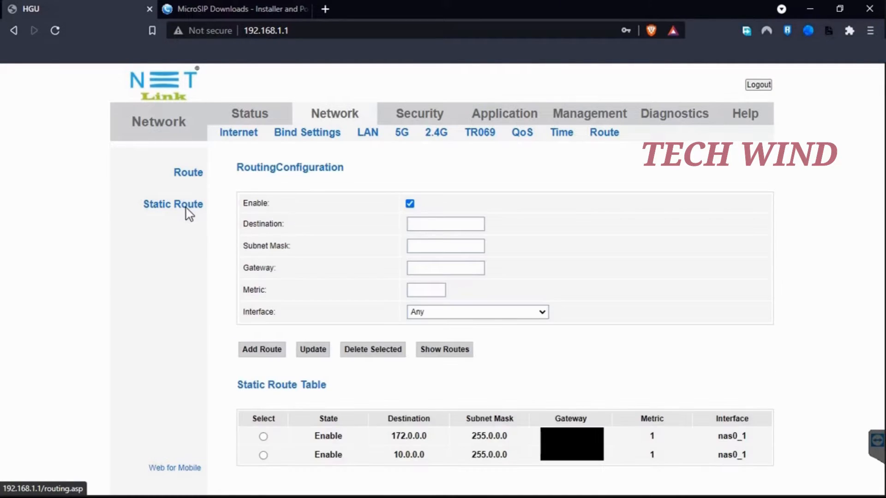
Request the MicroSIP-3.20.7.exe download from the MicroSIP page and set its save folder to the Desktop.
click(212, 9)
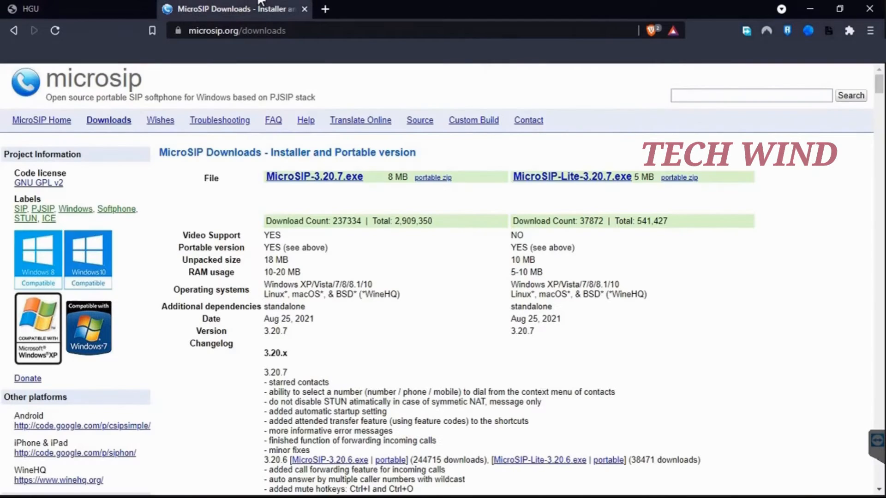
click(323, 180)
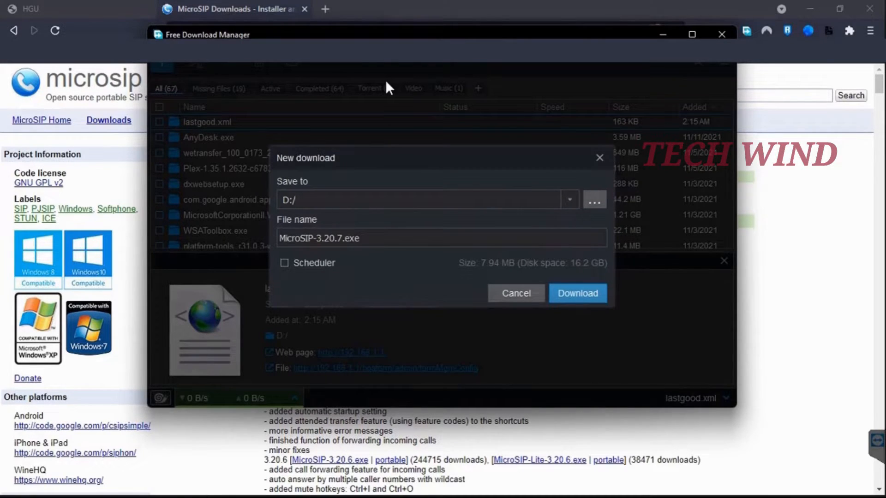
click(570, 199)
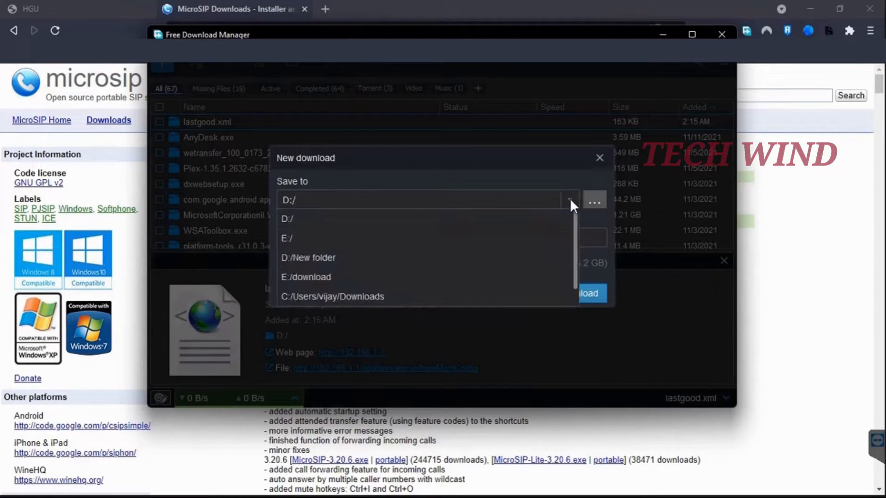
scroll(319, 253, down, 1)
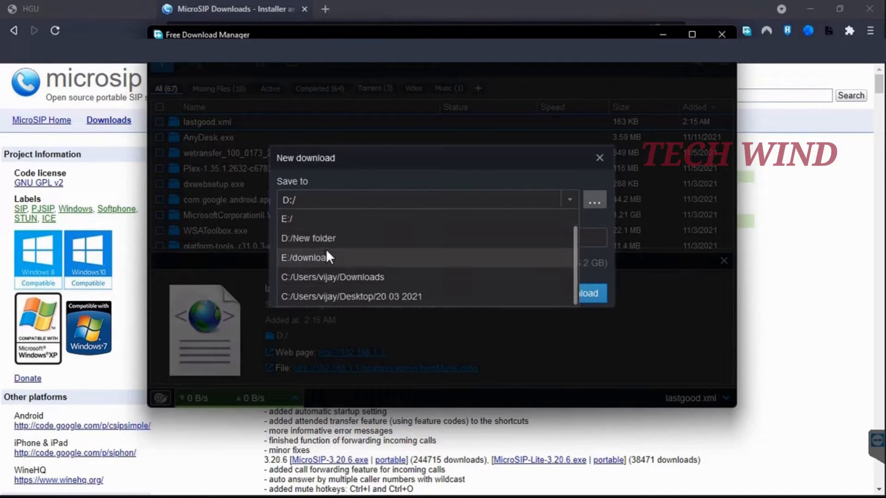
click(593, 203)
click(594, 204)
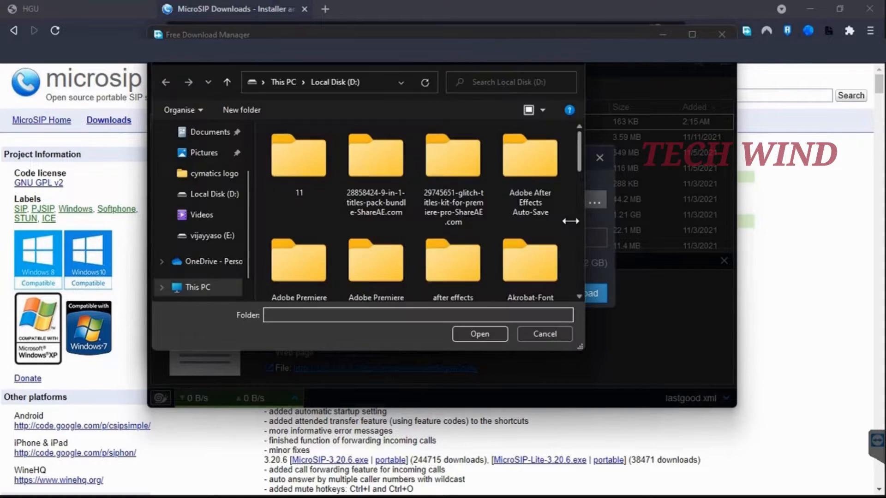
scroll(201, 157, up, 2)
click(204, 158)
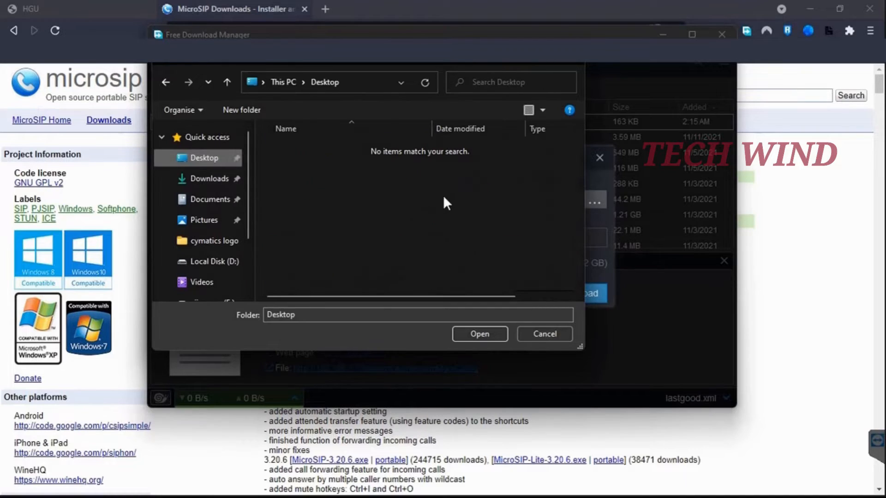
click(481, 332)
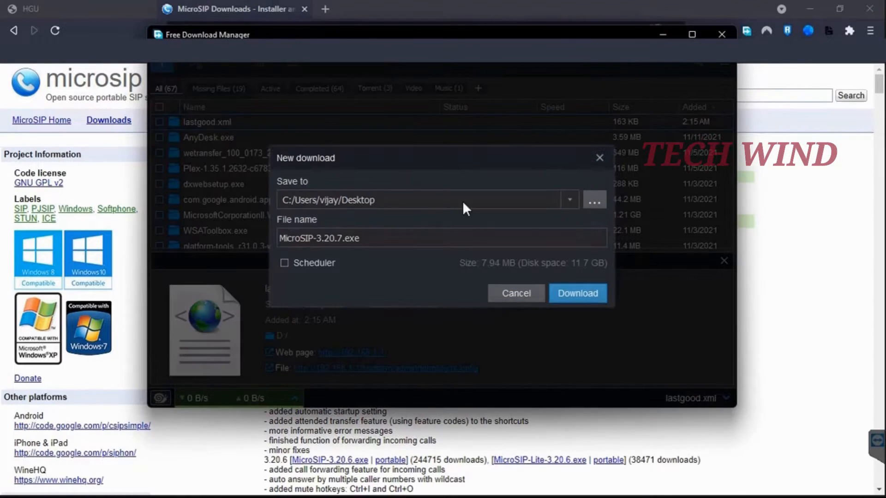
Start the MicroSIP-3.20.7.exe download and minimize the download manager and browser windows.
click(563, 294)
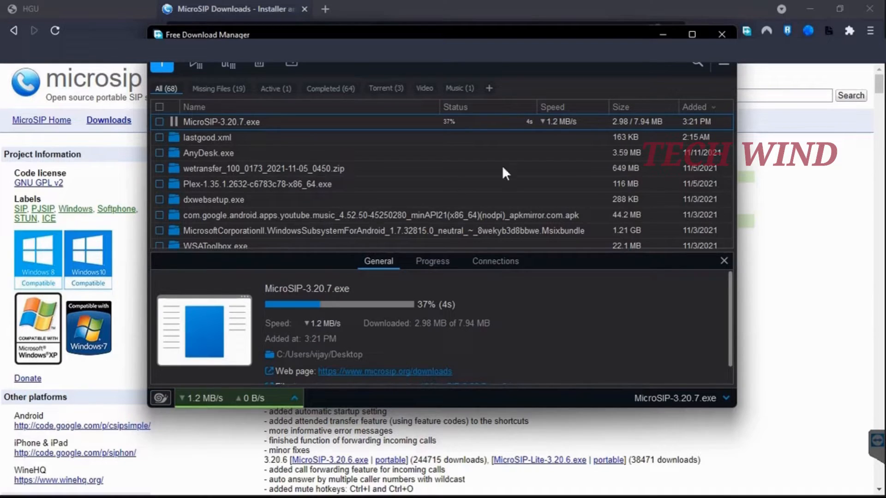
click(663, 35)
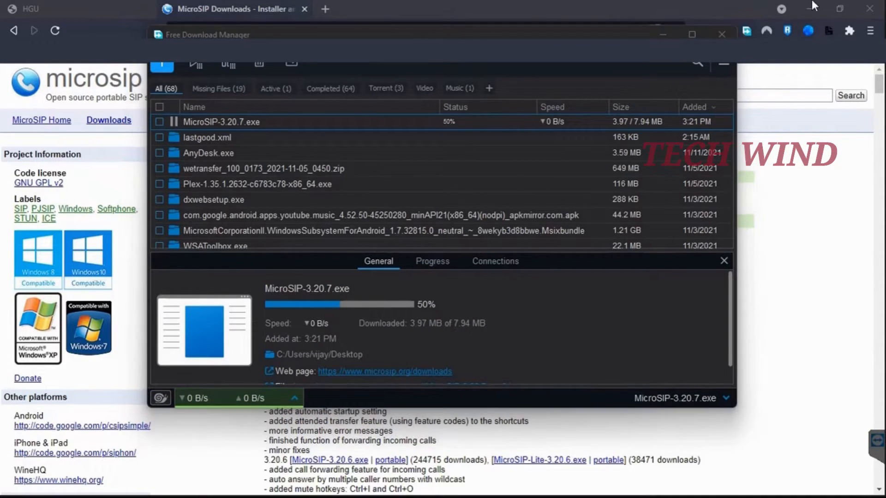
click(809, 9)
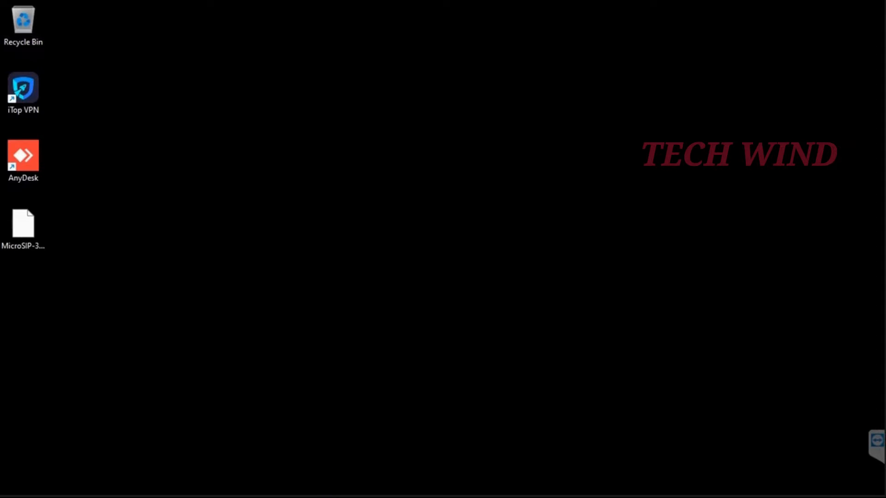
Switch to Command Prompt, ping tn.ftth.ims.bsnl.in with the 10.0.0.0 route in place, and minimize the window.
mouse_move(346, 493)
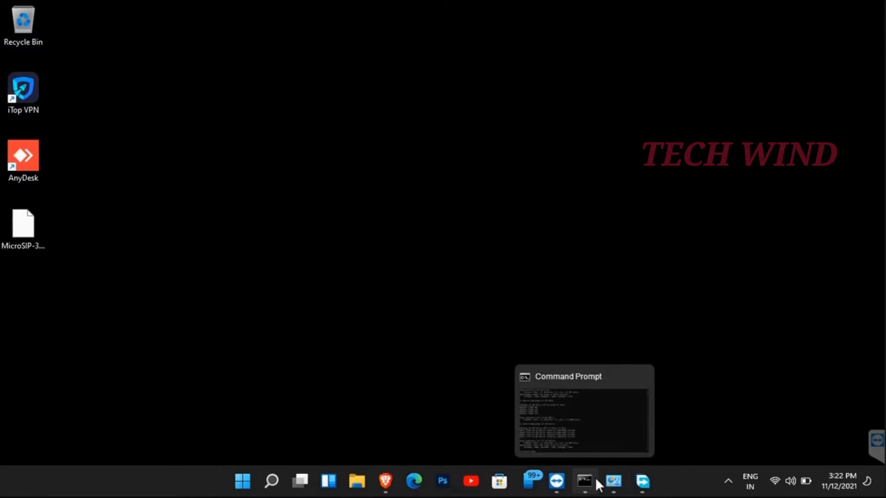
click(584, 483)
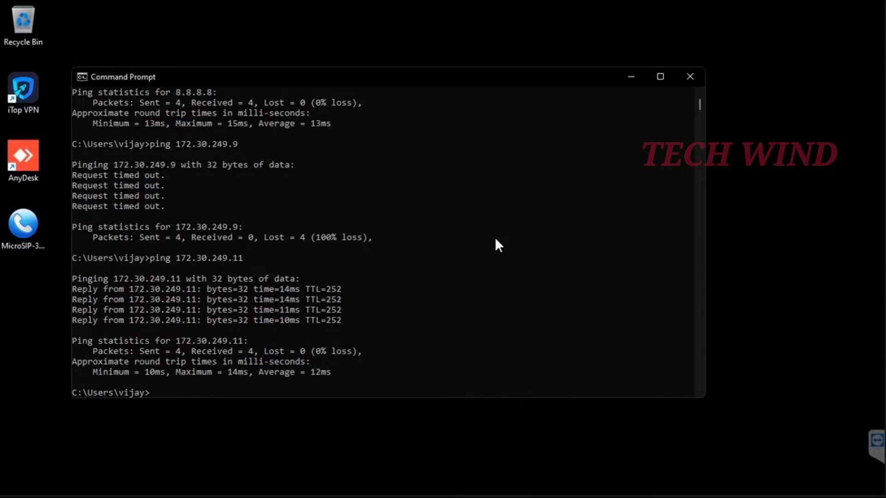
key(Up)
key(Up)
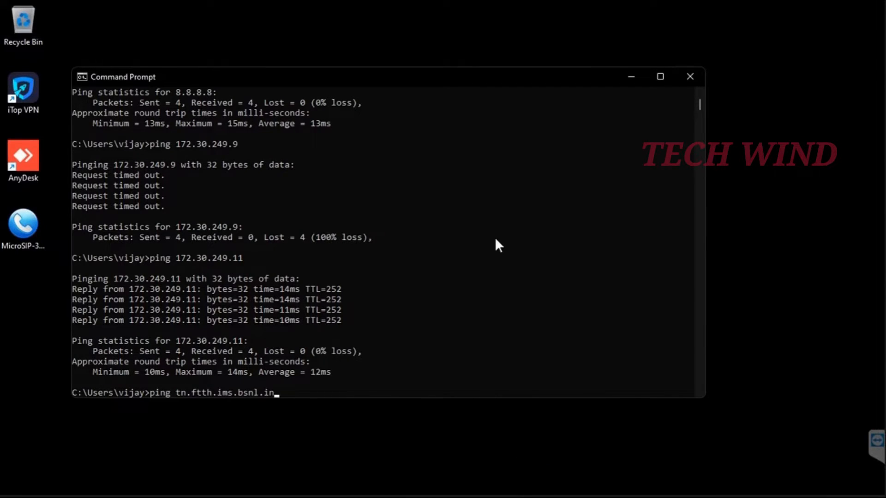
key(Return)
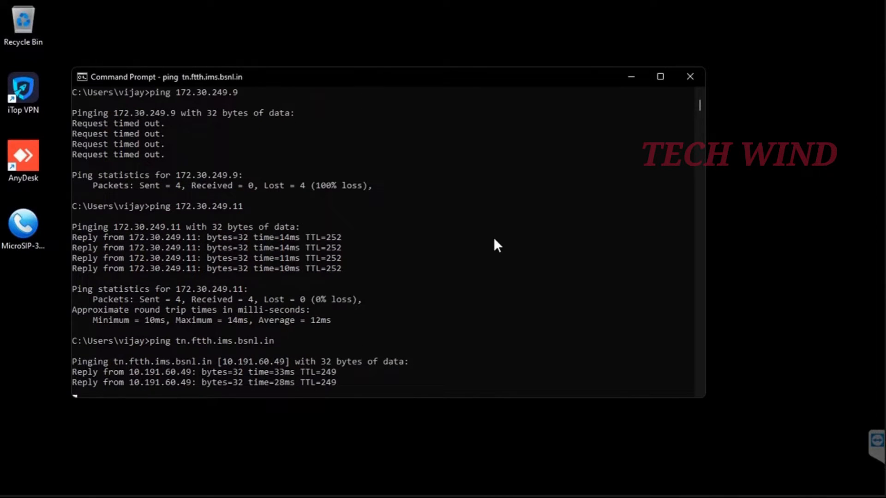
click(634, 76)
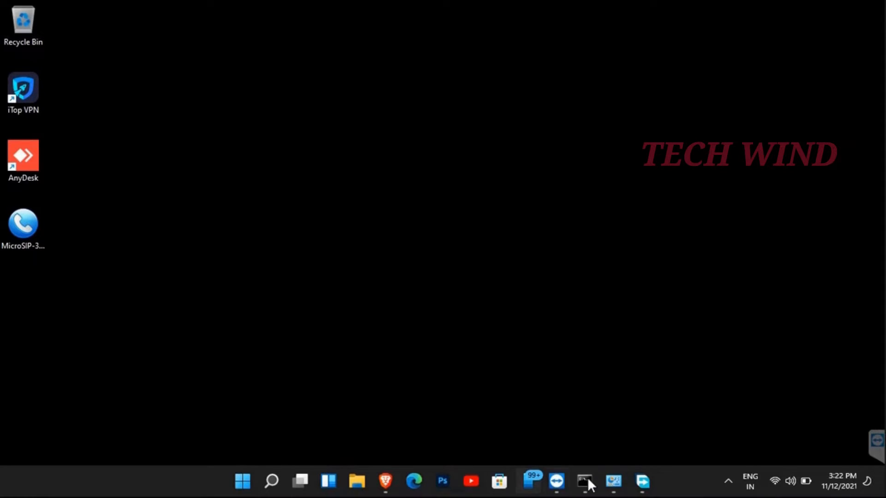
Repeat the ping to tn.ftth.ims.bsnl.in, and minimize Command Prompt and the browser to show the desktop.
click(586, 481)
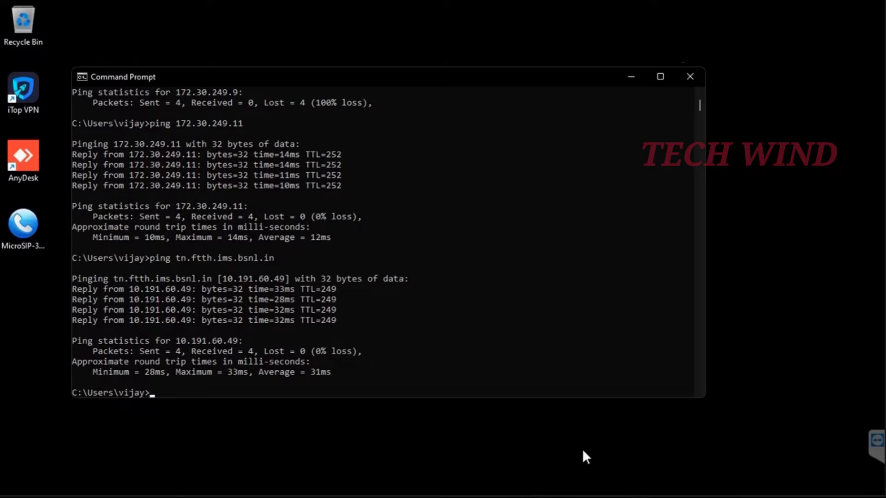
key(Up)
key(Return)
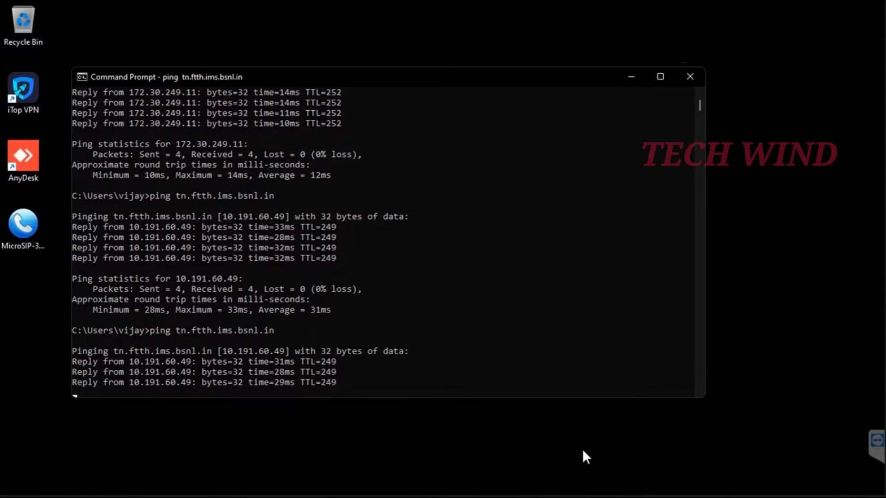
click(631, 77)
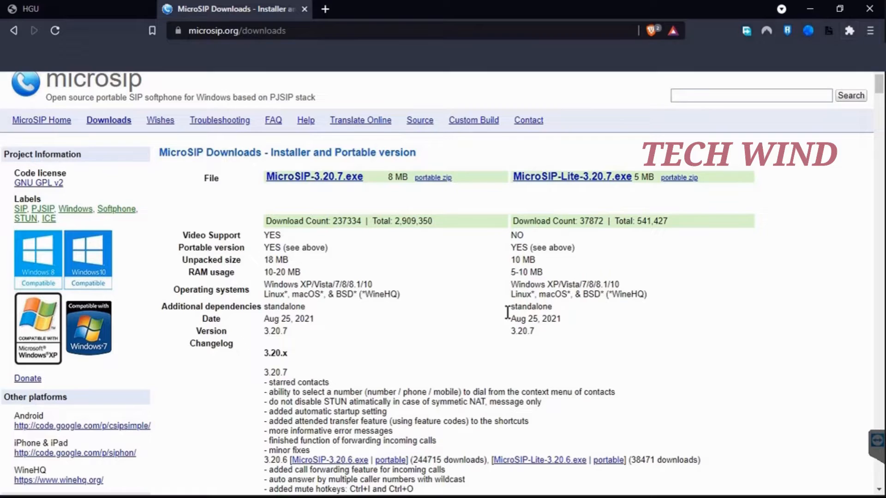
click(805, 8)
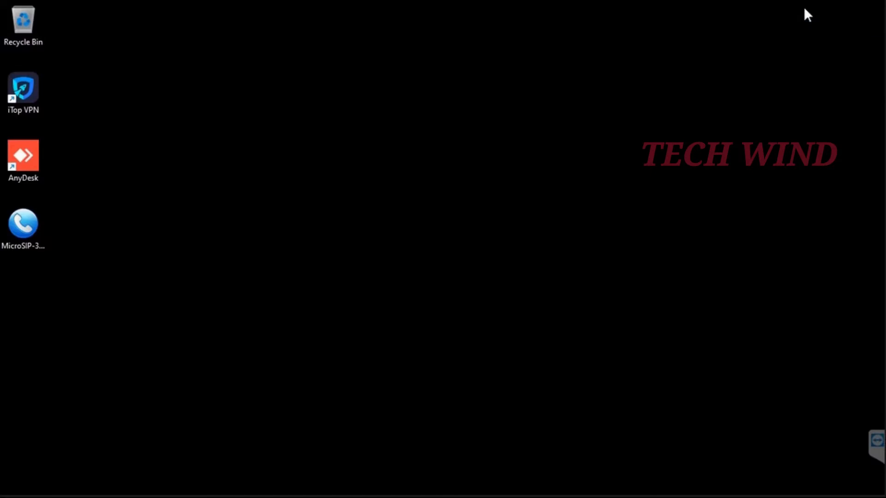
Install MicroSIP in English with the default install location and Start menu folder, and move its installer icon away from the other desktop icons.
double_click(23, 232)
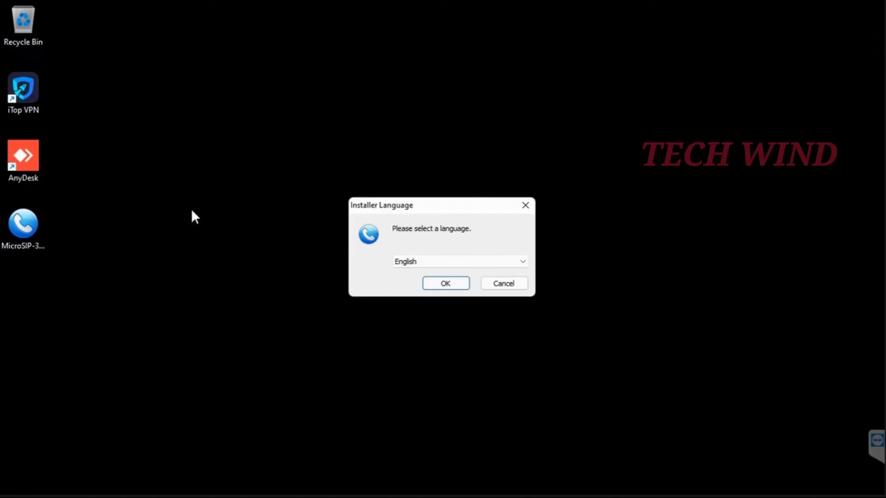
click(437, 282)
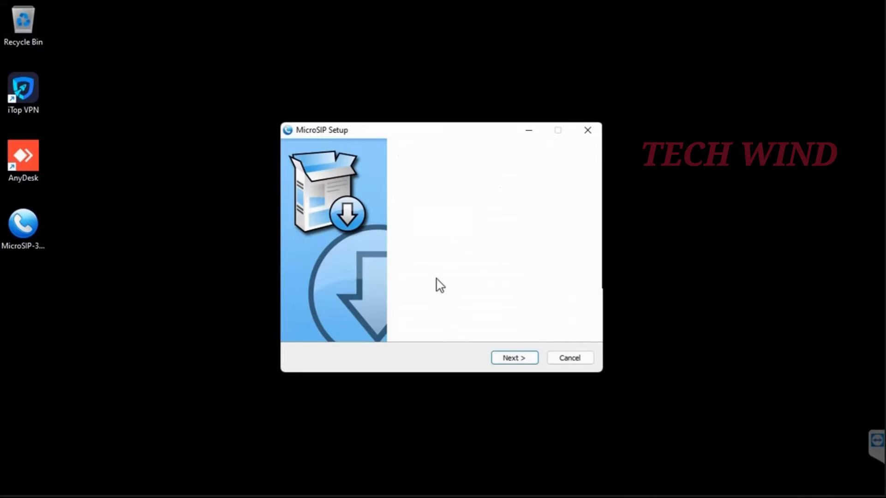
click(513, 355)
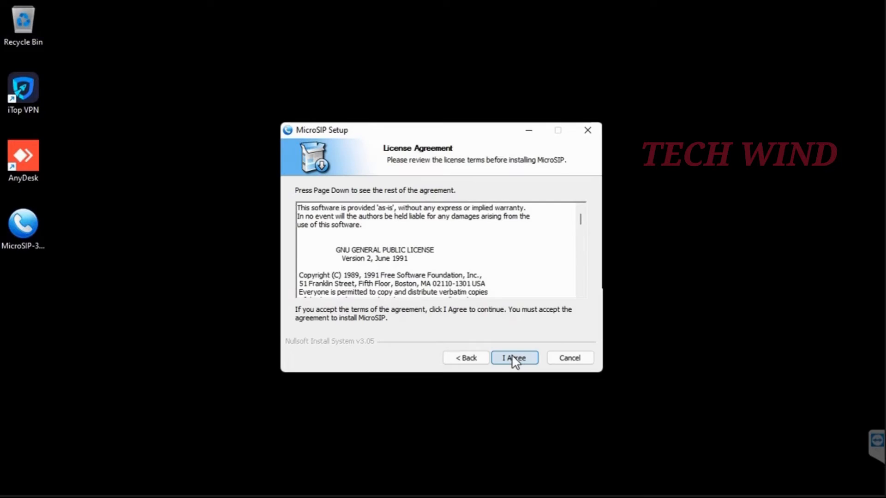
click(514, 359)
click(513, 359)
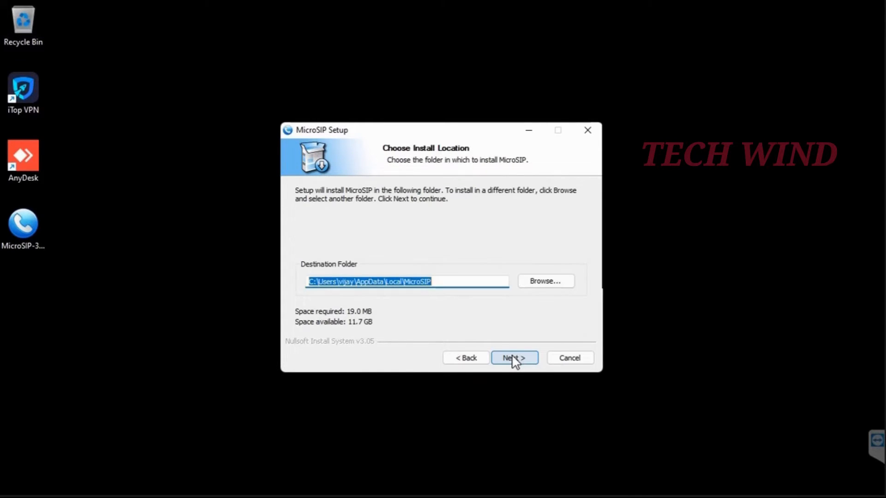
click(514, 359)
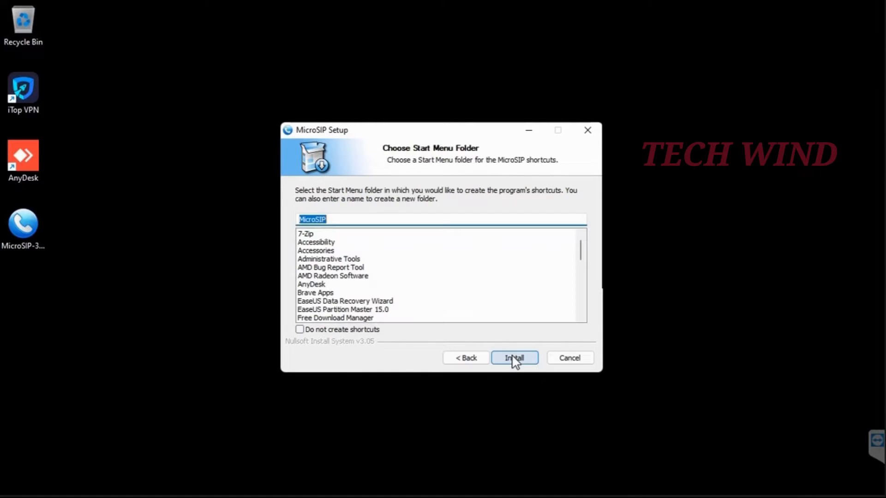
click(514, 359)
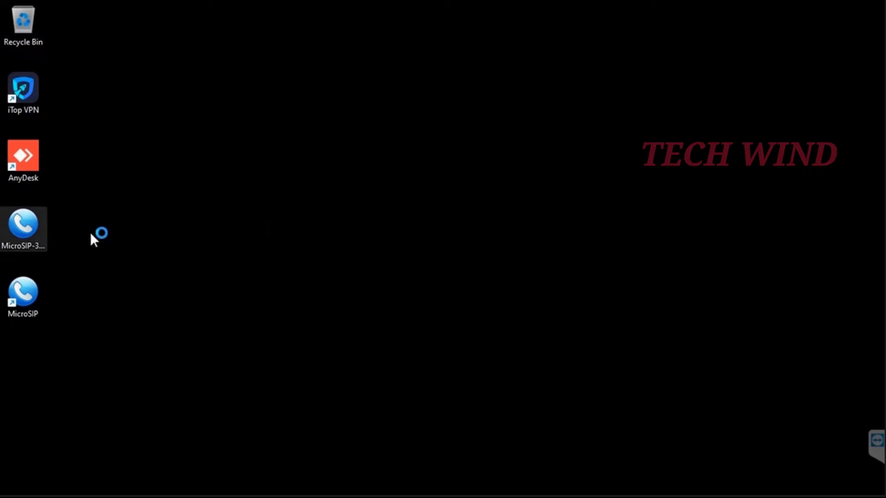
drag(23, 226, 855, 29)
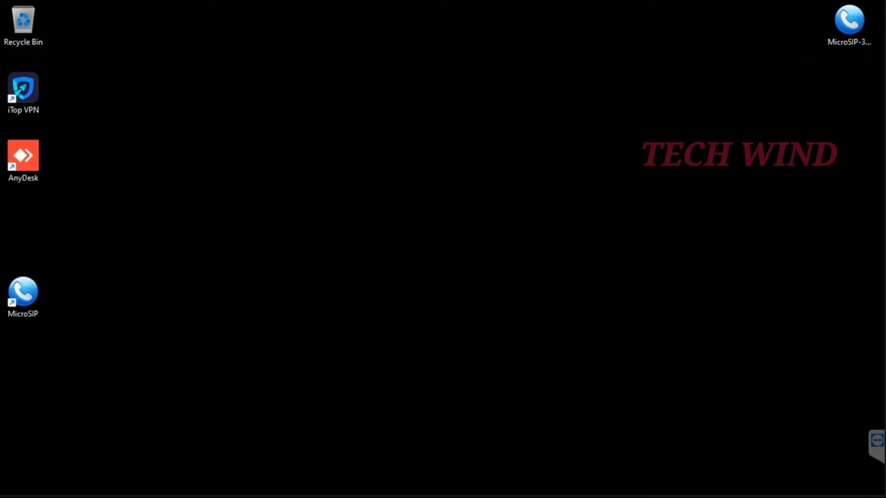
Launch MicroSIP from the desktop and allow it through Windows Defender Firewall on public networks.
double_click(16, 299)
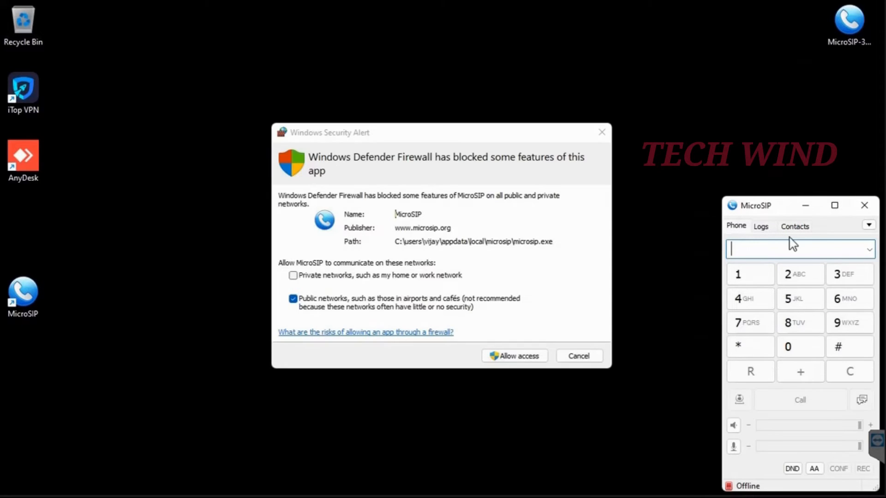
click(510, 356)
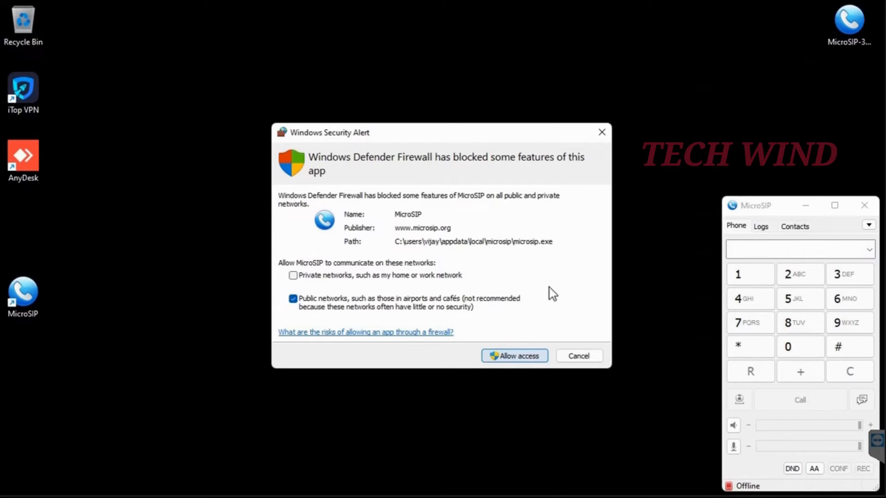
click(513, 358)
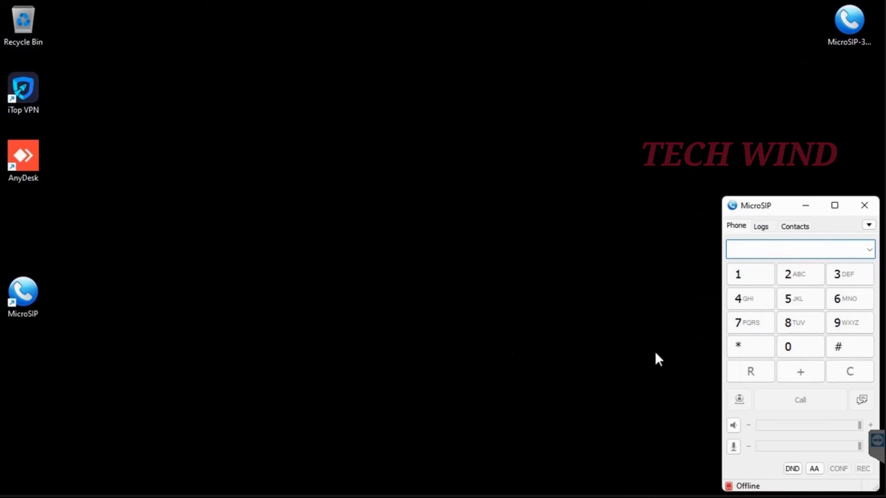
Start a new MicroSIP account with the router's VoIP page open behind it, and paste the subscriber's phone number as Username and Login.
click(868, 225)
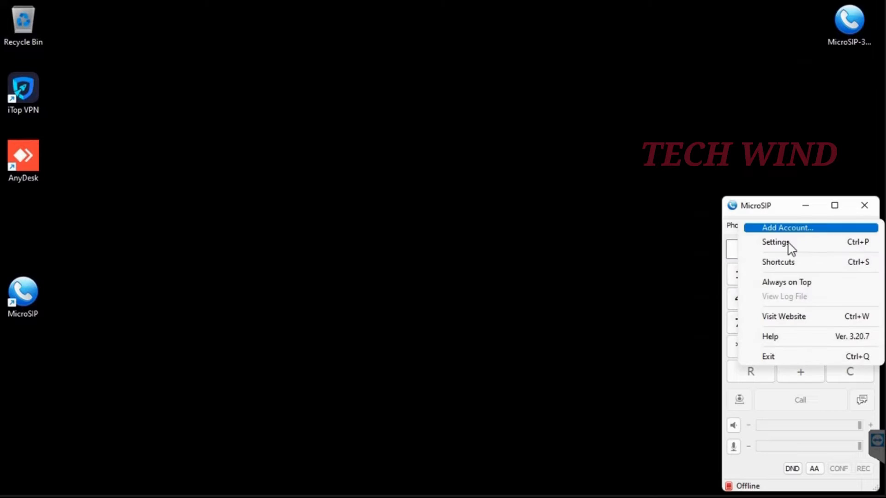
click(783, 229)
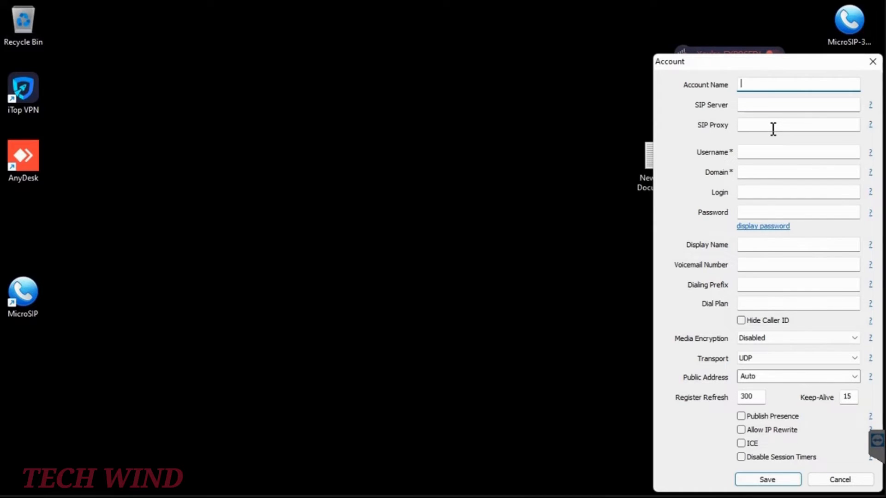
mouse_move(353, 492)
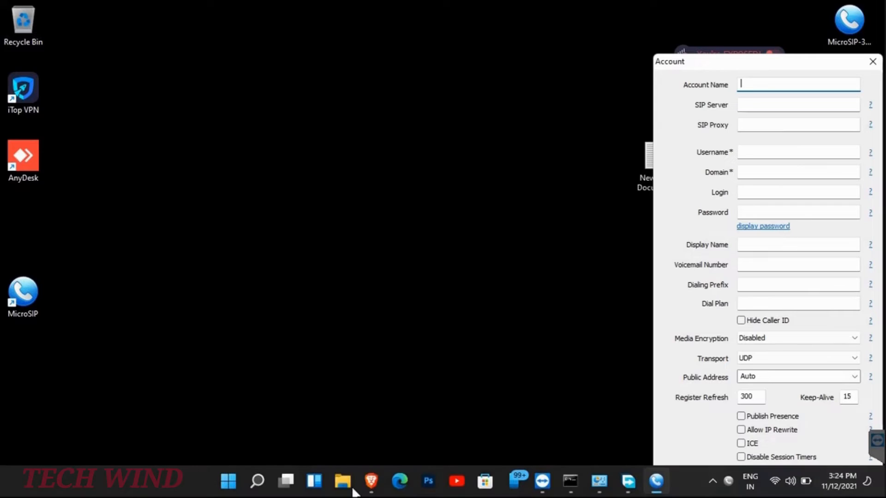
click(374, 482)
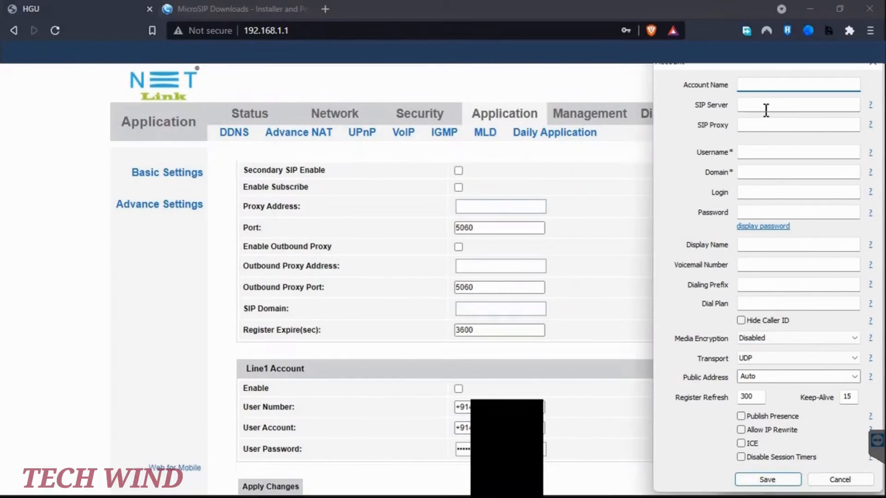
click(760, 154)
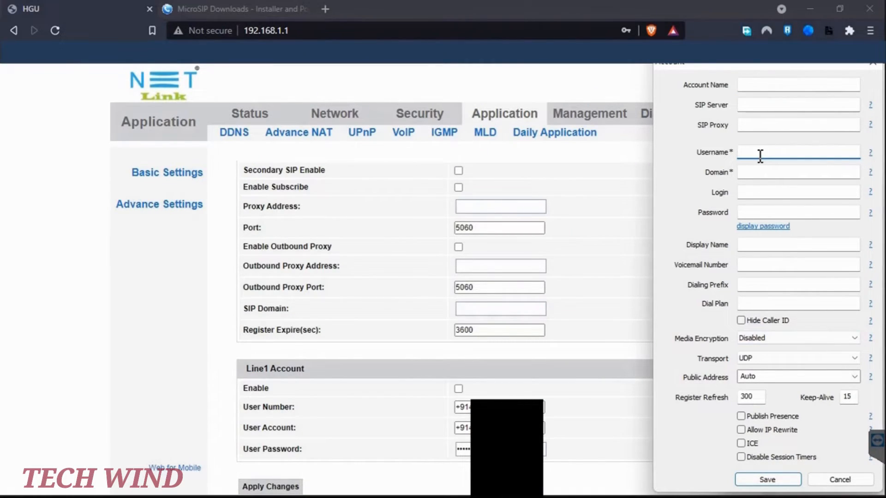
key(ctrl+v)
click(758, 190)
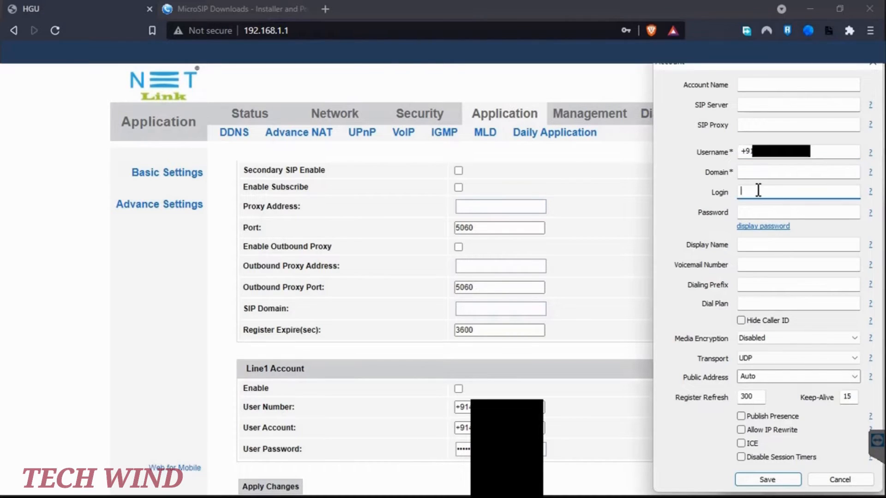
key(ctrl+v)
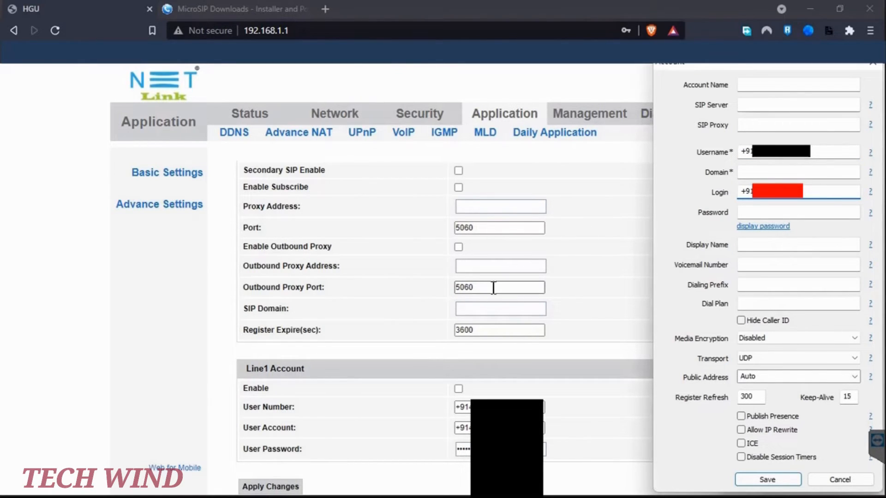
Copy the router's primary outbound proxy address, name the MicroSIP account FTTH, and set its SIP Server to tn.ftth.ims.bsnl.in:5060.
scroll(494, 286, up, 4)
drag(520, 242, 438, 242)
key(ctrl+c)
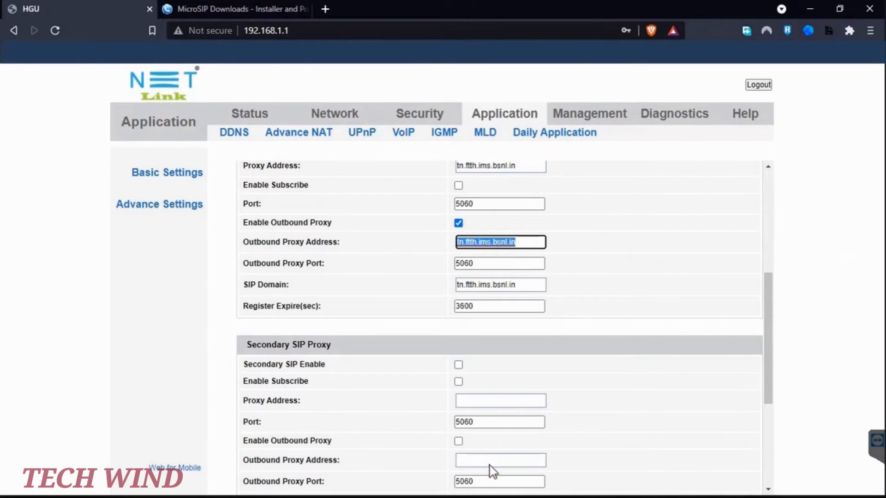
mouse_move(512, 492)
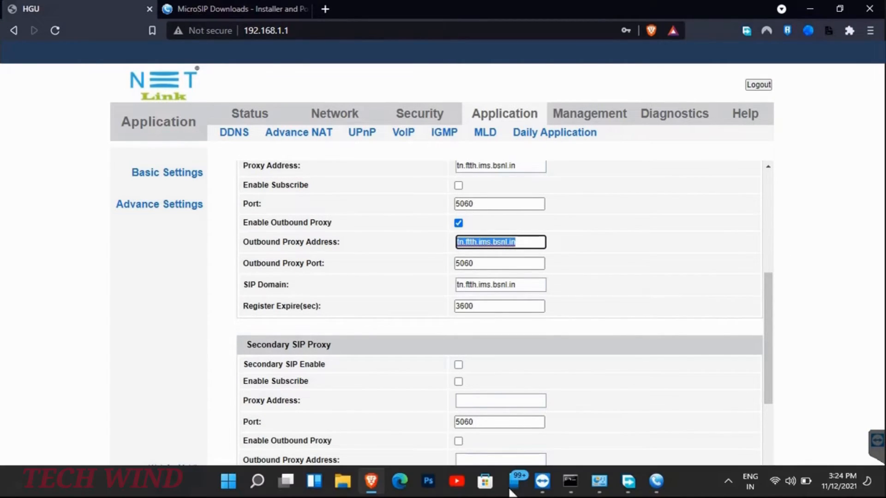
click(656, 481)
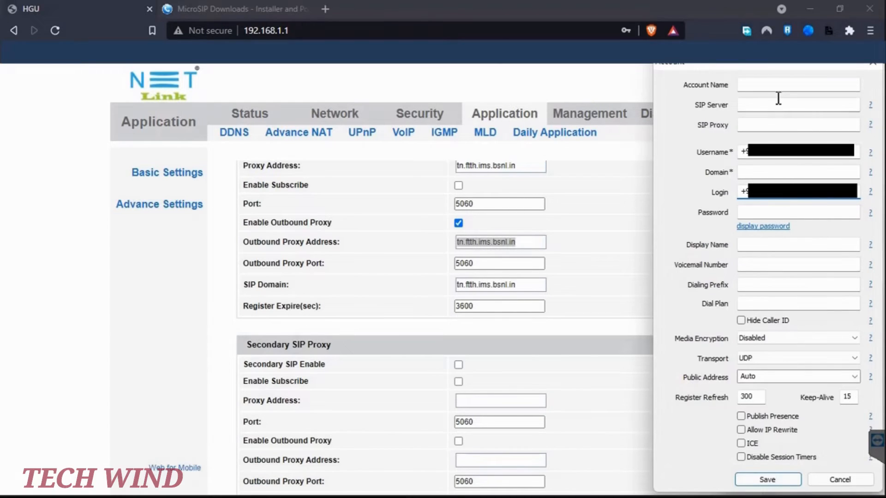
click(779, 85)
text(F)
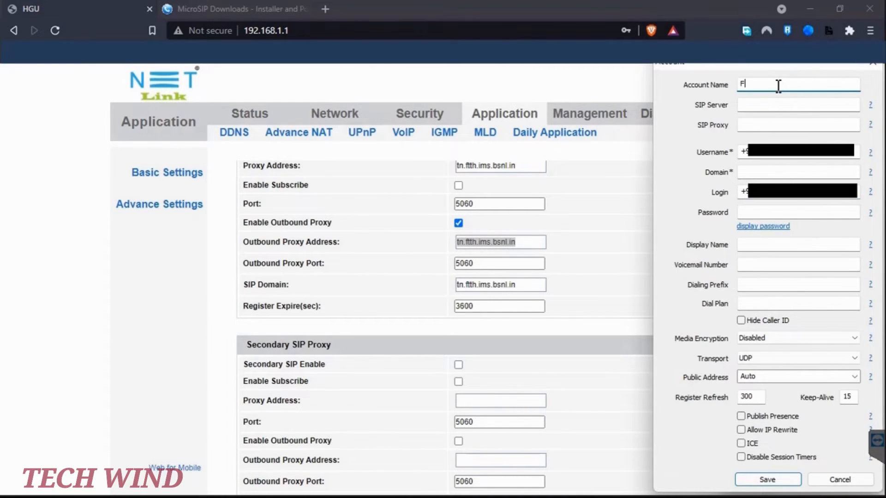
text(TTH)
click(769, 106)
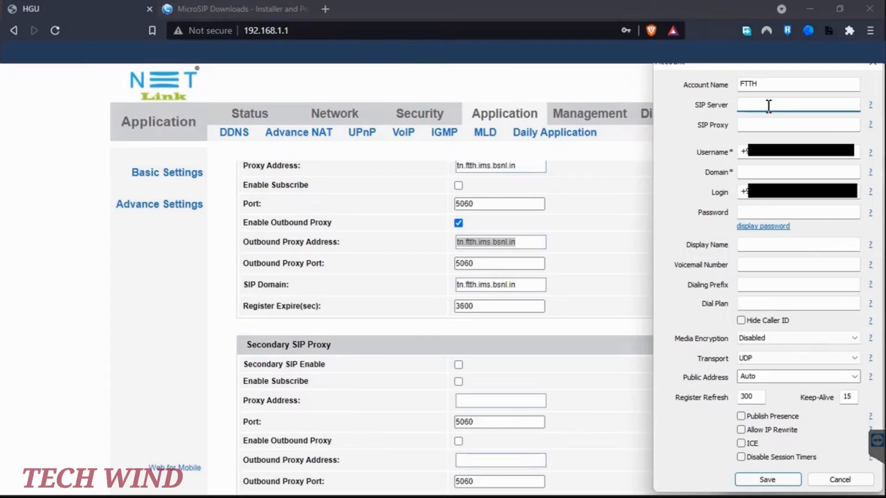
key(ctrl+v)
Copy the SIP Server value tn.ftth.ims.bsnl.in:5060 into the account's SIP Proxy and Domain.
click(781, 122)
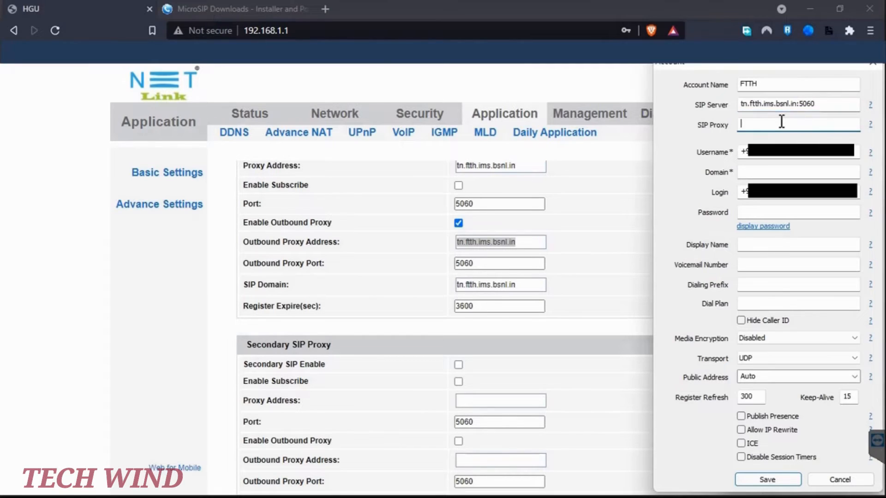
drag(819, 104, 739, 104)
key(ctrl+c)
click(790, 129)
key(ctrl+v)
click(777, 174)
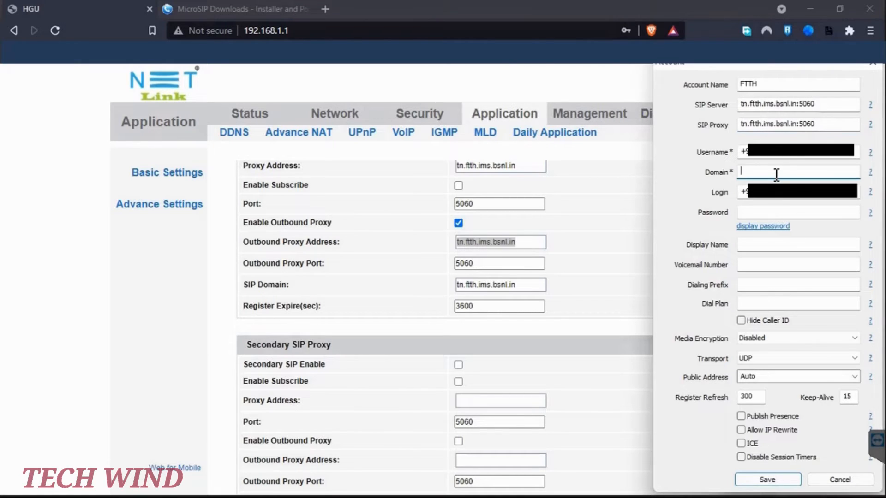
key(ctrl+v)
Enter the account password and save the FTTH account.
click(773, 211)
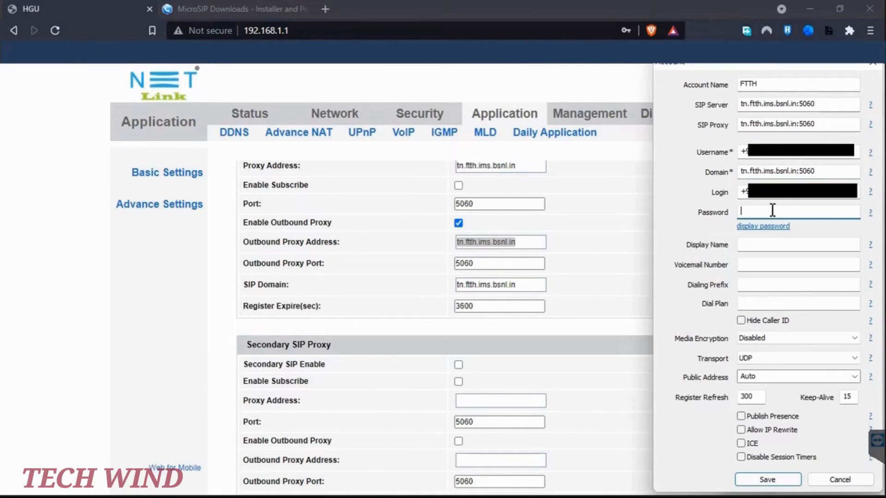
text(**)
text(**)
click(766, 479)
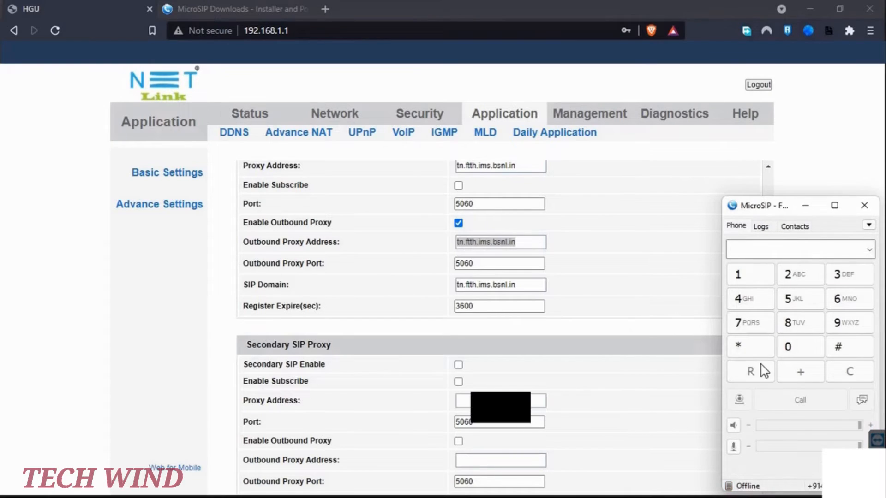
Reopen the FTTH account for editing, check its server, proxy and username entries, re-enter the account password and save.
scroll(692, 346, down, 4)
click(872, 192)
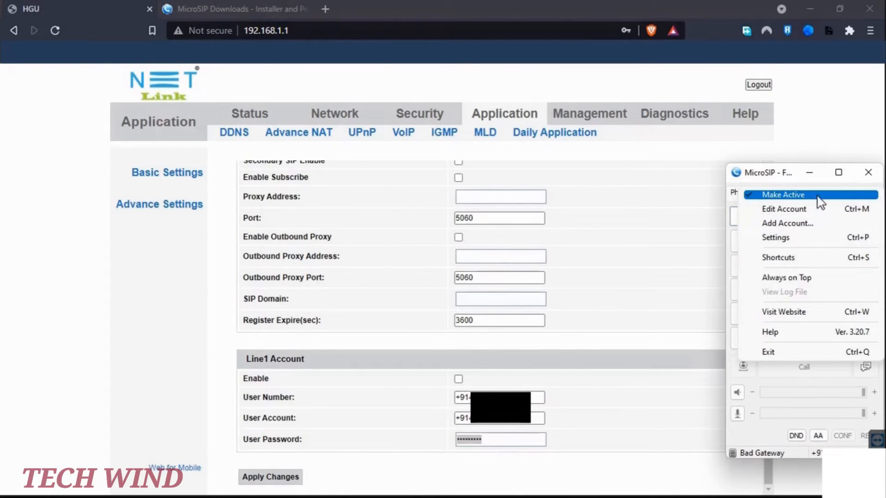
click(785, 210)
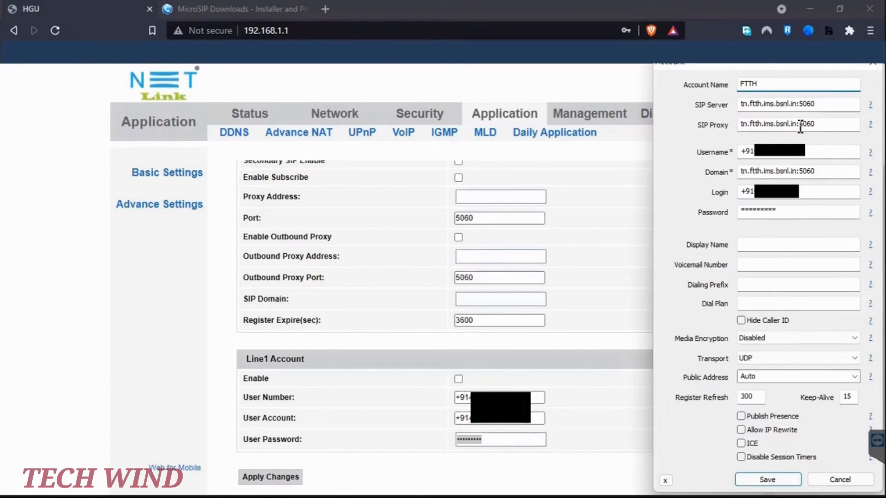
click(821, 105)
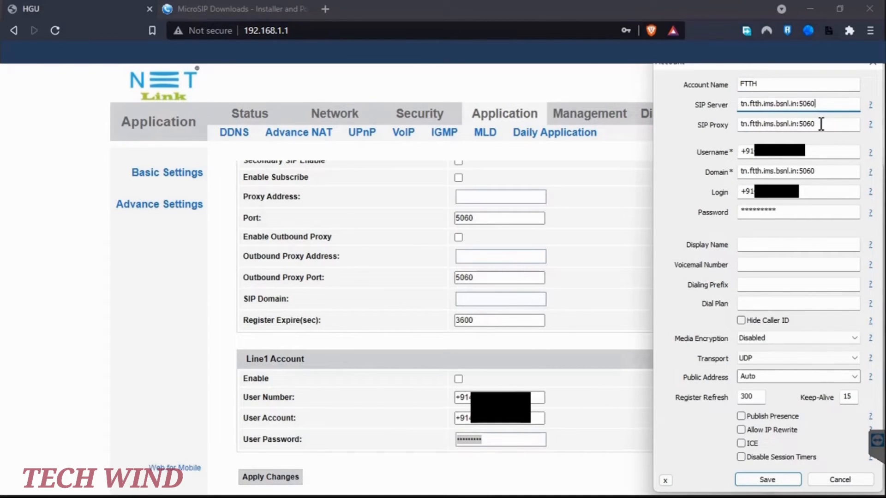
click(821, 124)
click(803, 154)
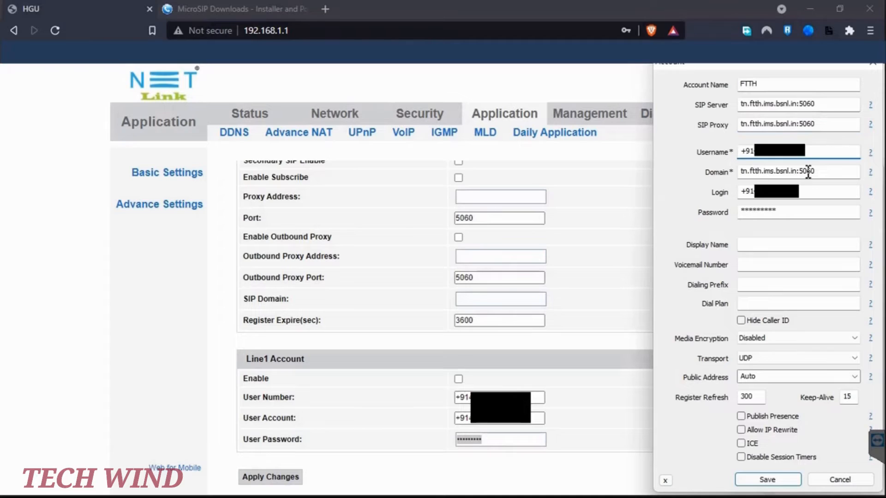
click(740, 153)
click(785, 211)
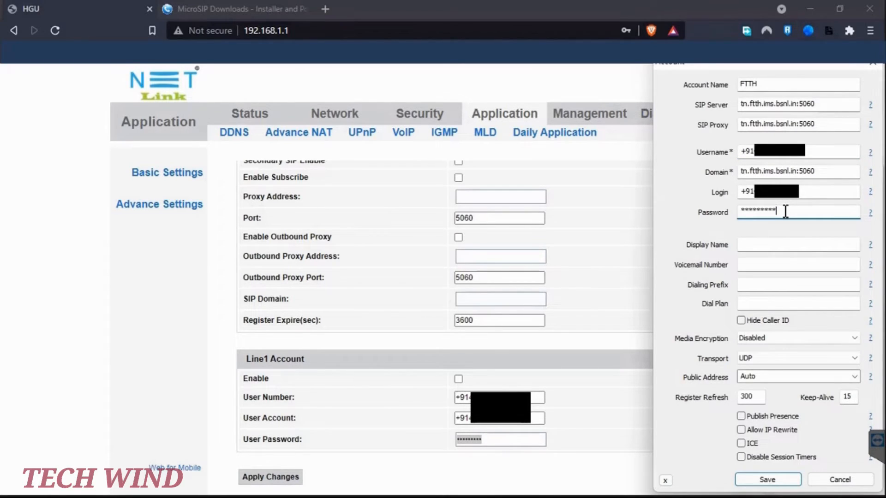
double_click(786, 211)
text(***)
click(783, 482)
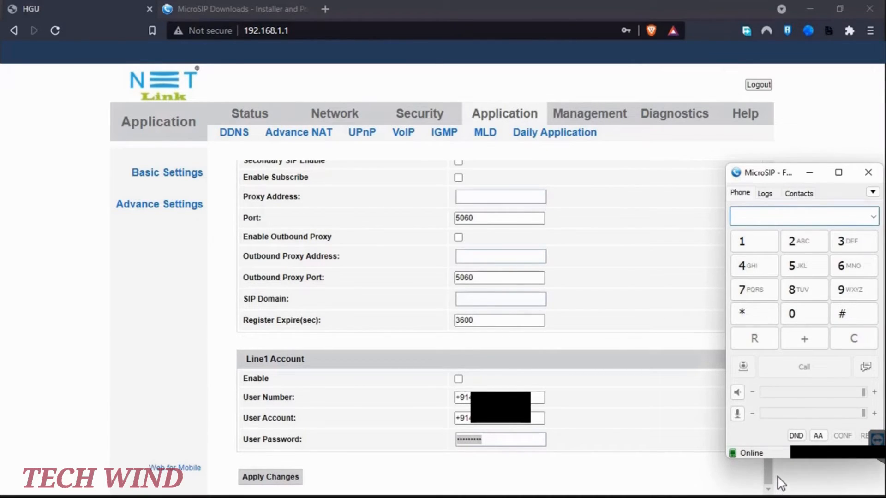
Dial 1504 on the MicroSIP keypad and place the call.
click(755, 243)
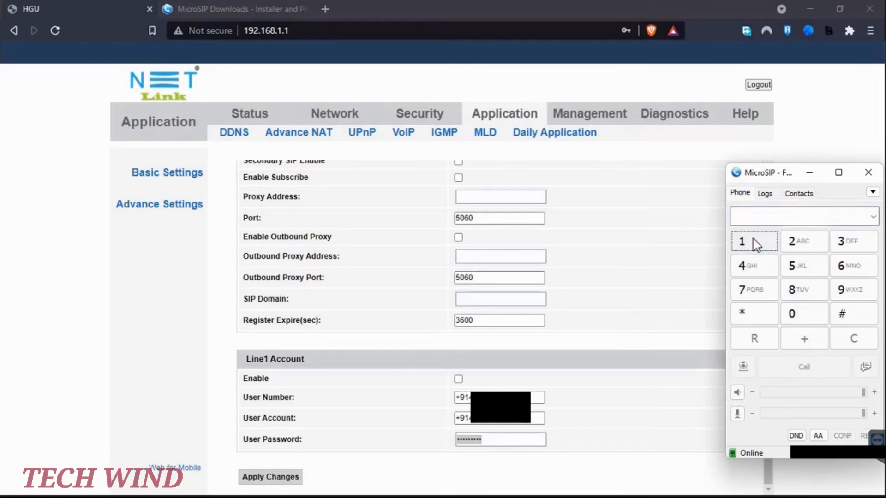
click(793, 272)
click(802, 313)
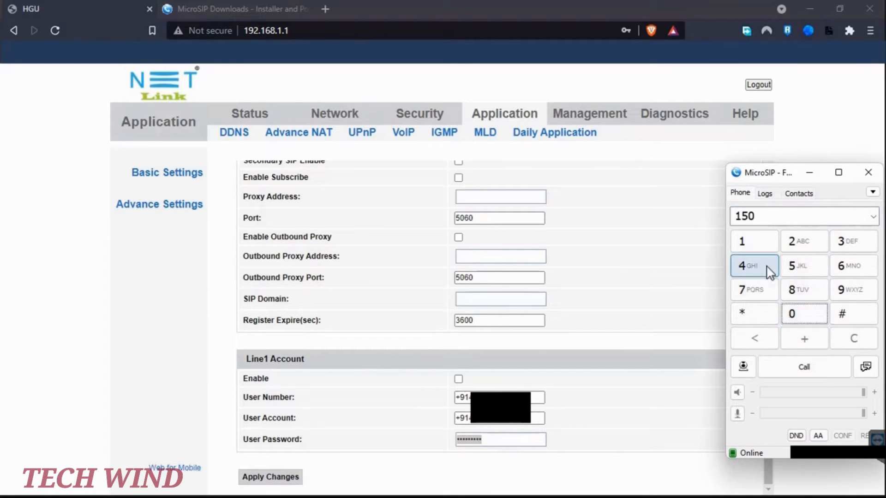
click(768, 272)
click(804, 368)
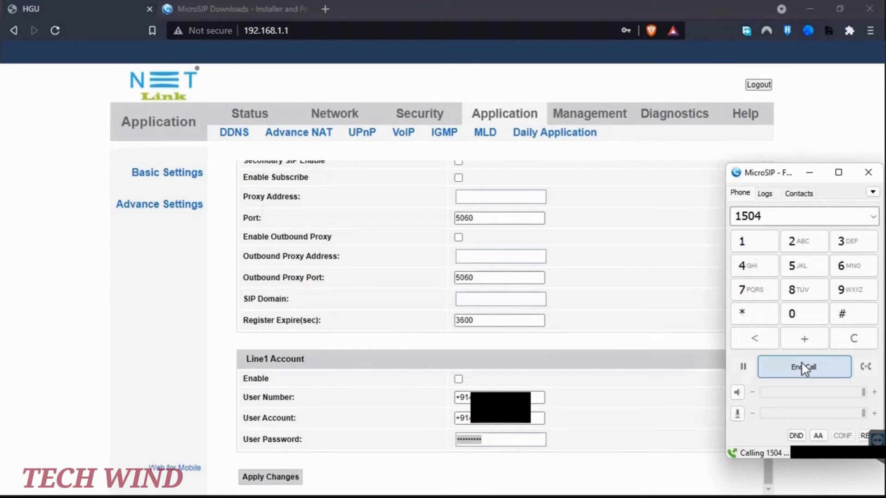